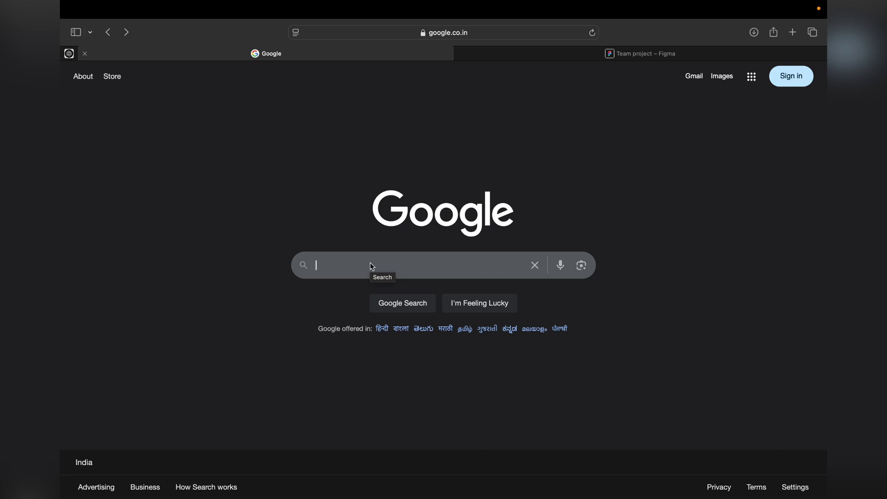
- Search the web for figma.com
text(figma)
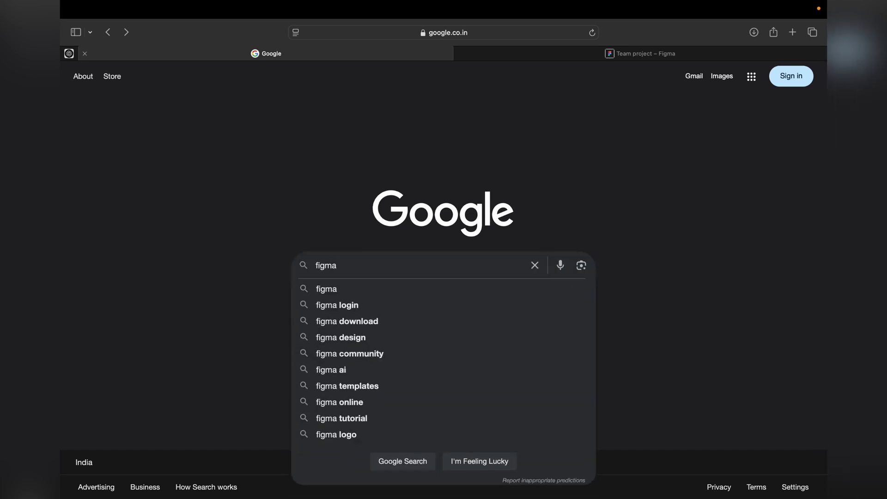
text(.com)
key(Return)
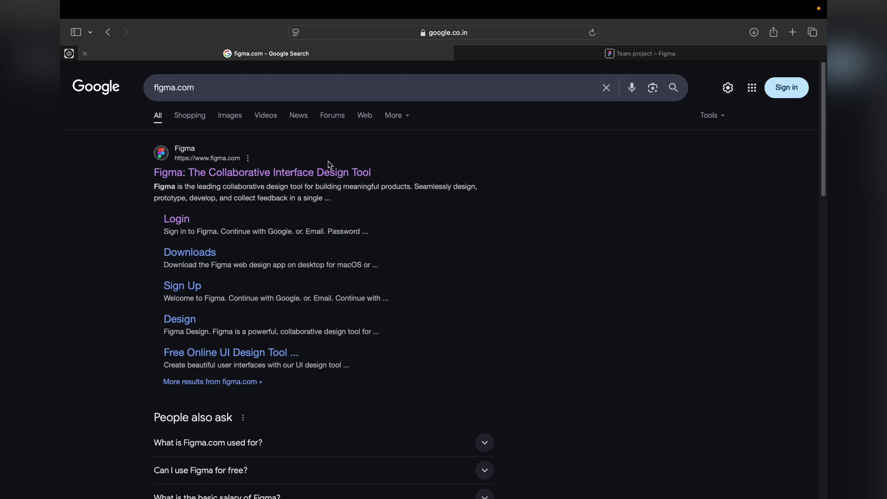
- Switch to the open Figma team project and create a new design file
click(551, 51)
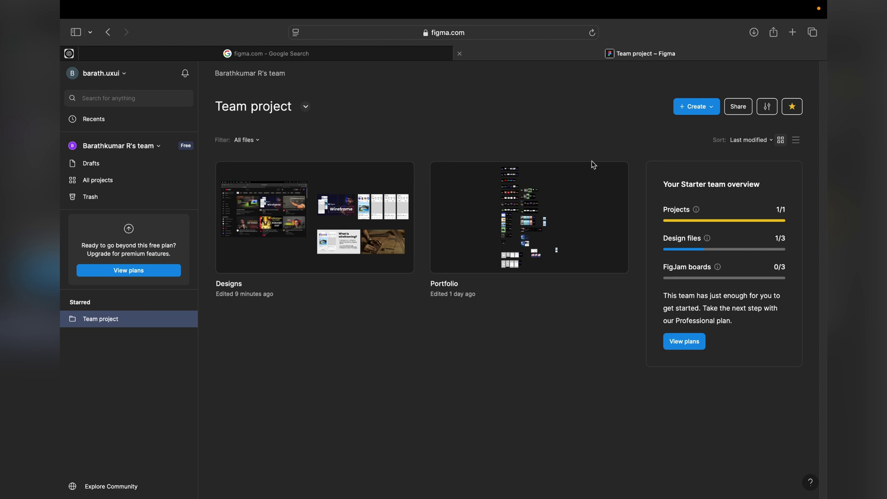
click(694, 107)
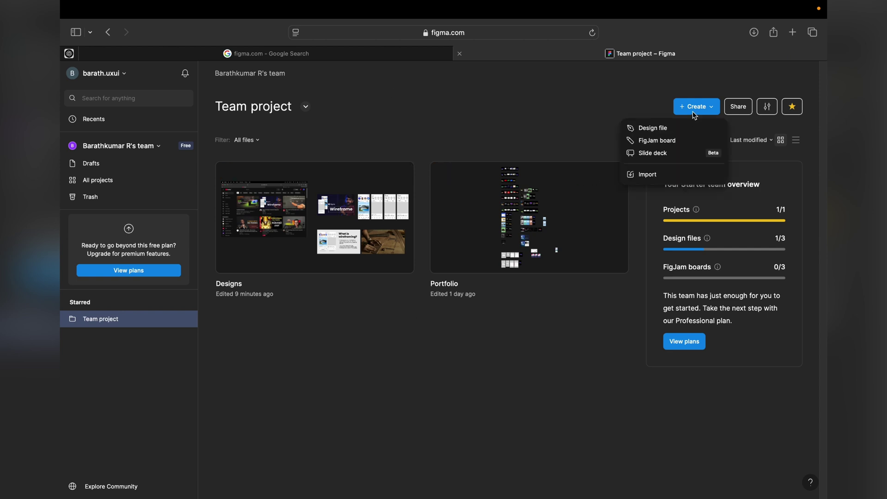
click(681, 130)
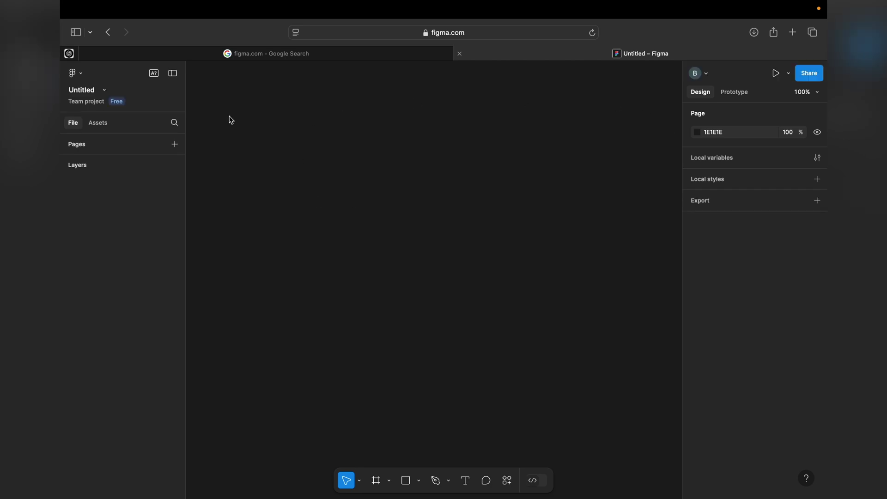
- Rename the new design file as insta_wireframe
click(87, 94)
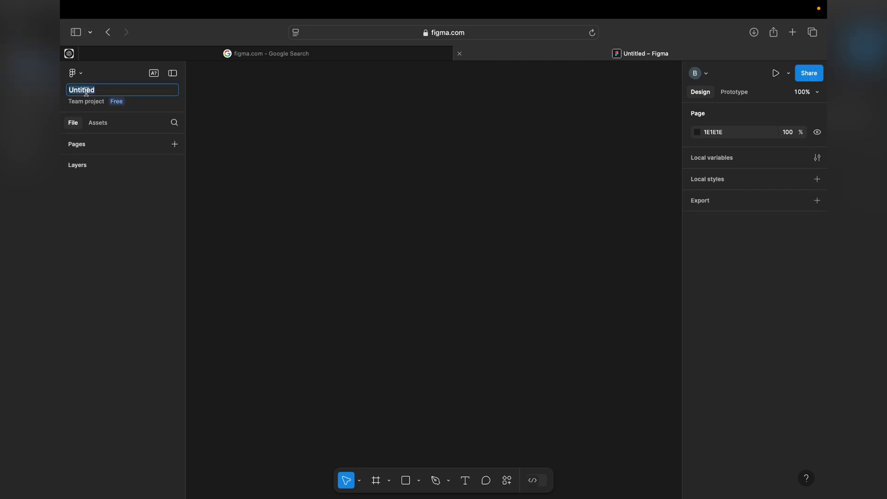
text(insta_wireframe)
key(Return)
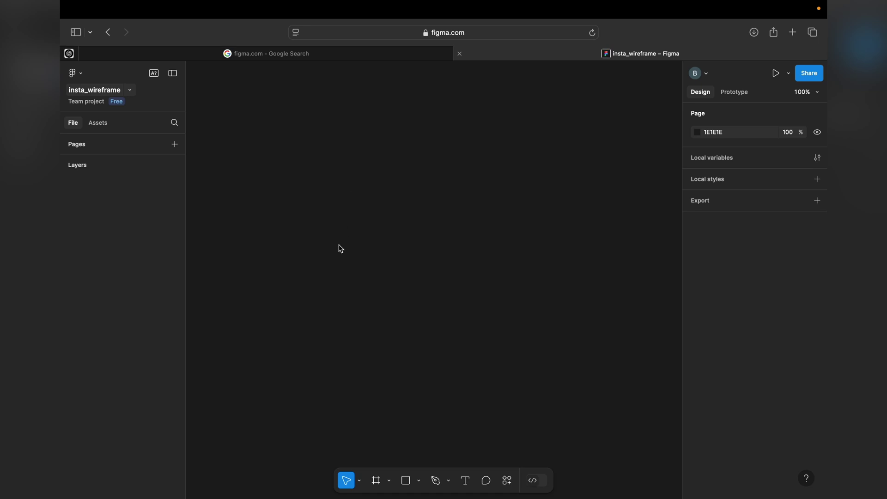
- Paste the copied Instagram screenshot onto the empty canvas and deselect it, leaving free space beside it
key(super+v)
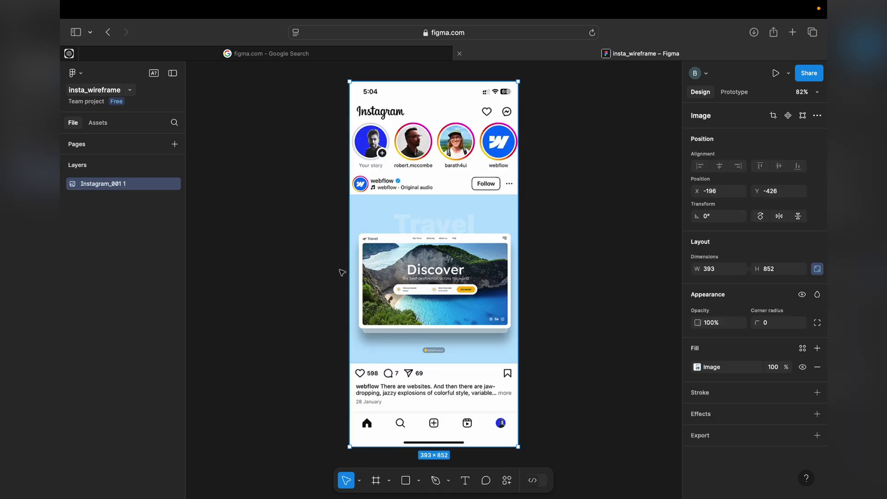
click(584, 157)
scroll(568, 133, right, 5)
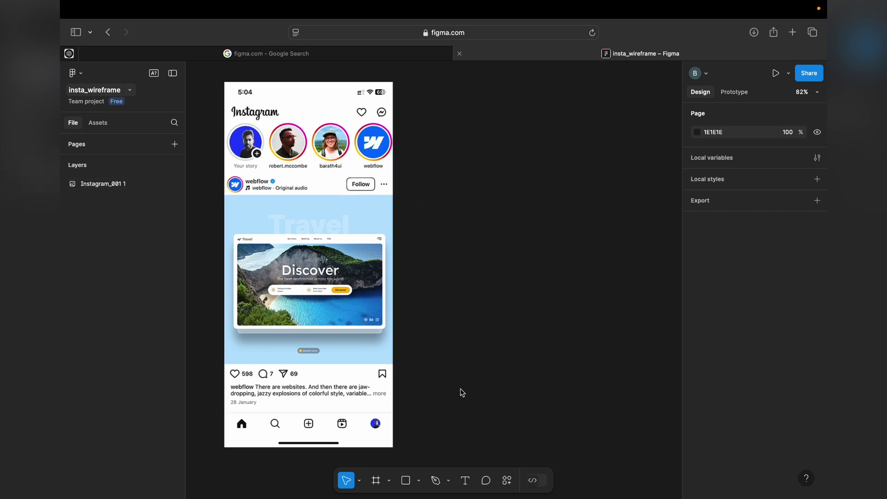
- Add an iPhone 16 frame beside the Instagram screenshot and align its top edge with the screenshot
click(376, 482)
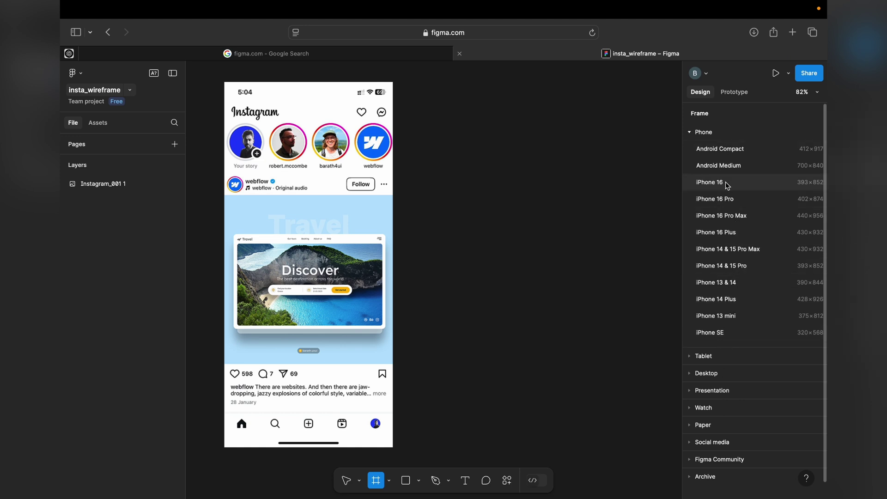
click(709, 182)
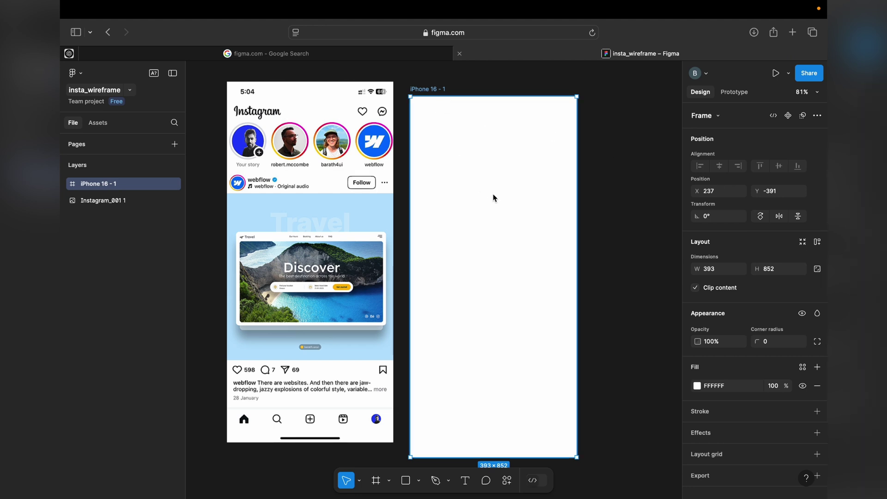
drag(492, 178, 494, 163)
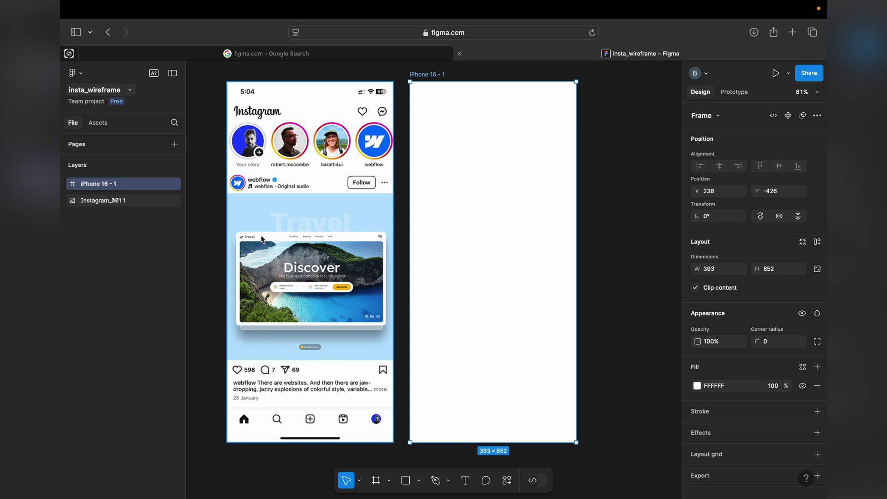
- Draw a 393 × 397 rectangle across the full width of the iPhone frame, matching the post image in the screenshot
click(405, 480)
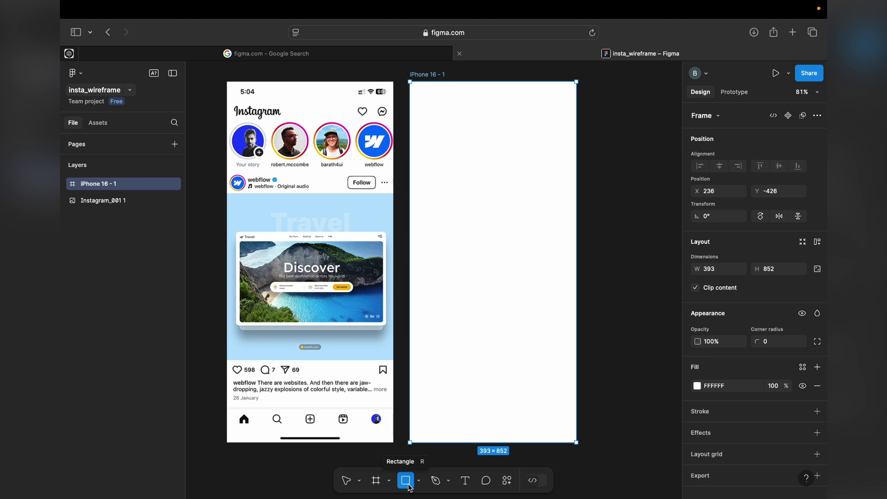
mouse_move(409, 193)
mouse_down()
mouse_move(556, 326)
mouse_move(620, 311)
mouse_move(529, 327)
mouse_move(536, 340)
mouse_move(486, 248)
mouse_move(573, 356)
mouse_up()
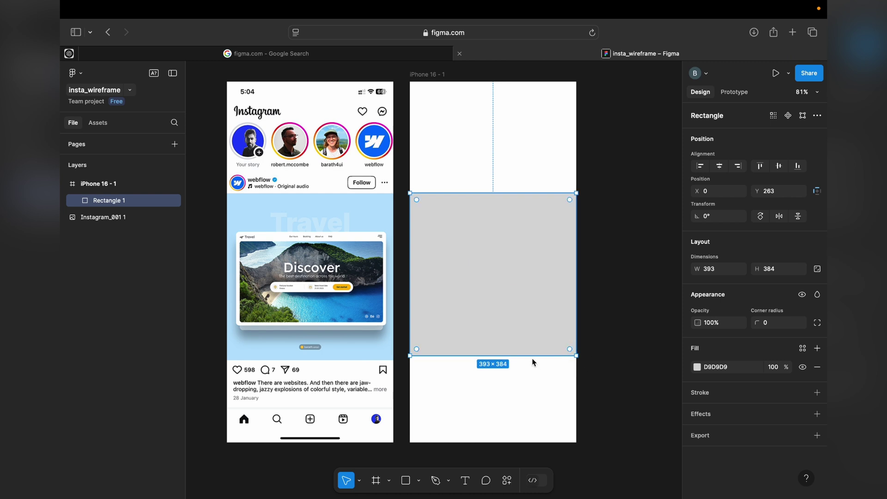
drag(492, 356, 491, 360)
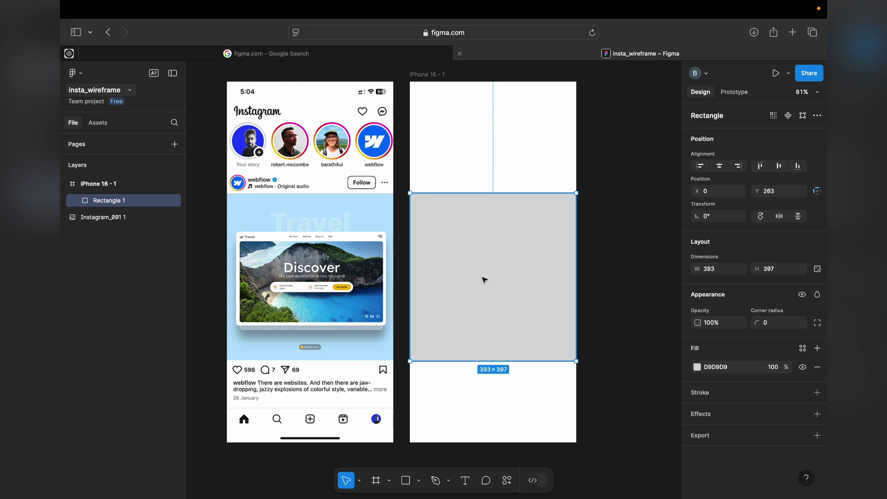
click(628, 220)
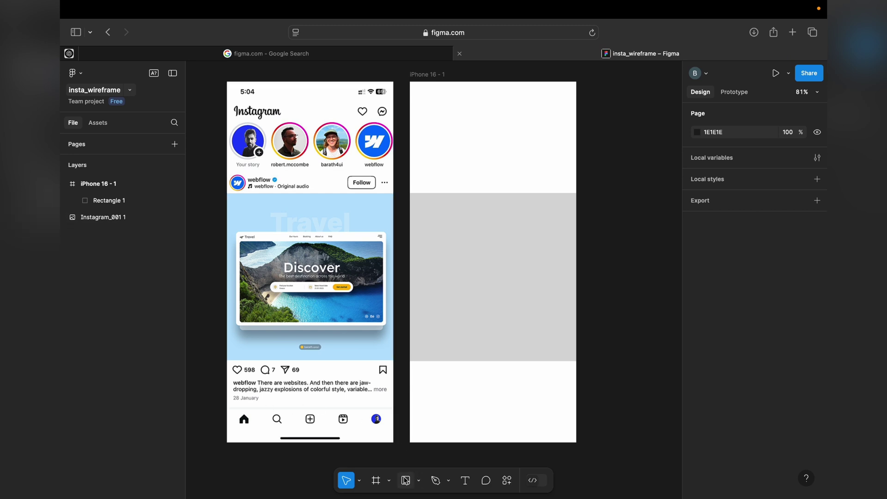
- Draw a thin rectangle above the frame's bottom navigation area and size it to 393 × 2 as a full-width divider
click(406, 480)
scroll(404, 478, up, 1)
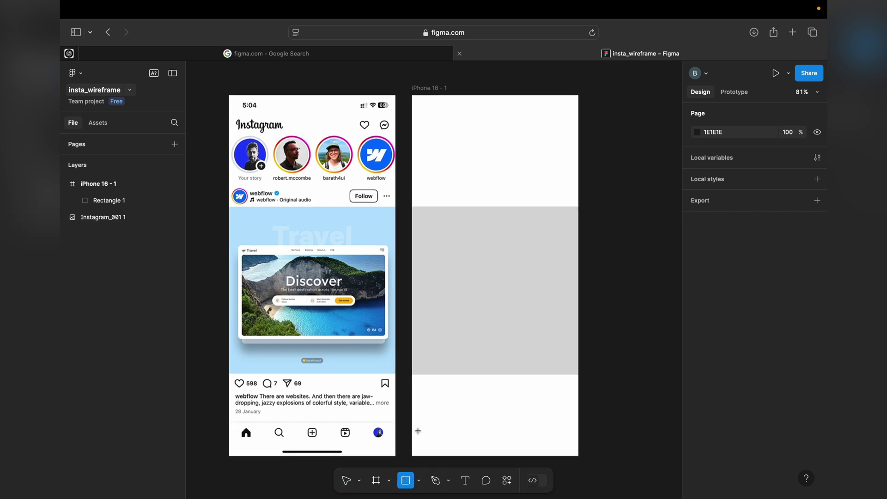
drag(414, 424, 451, 431)
click(718, 273)
text(39)
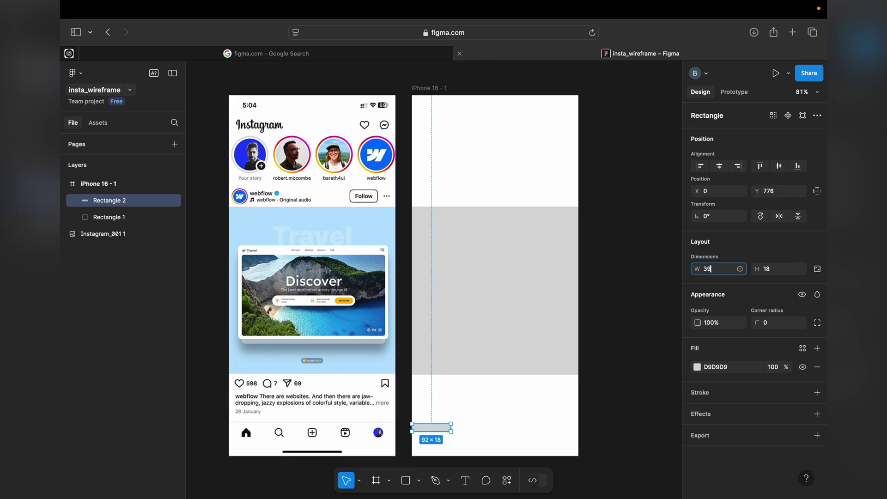
text(3)
key(Return)
click(784, 273)
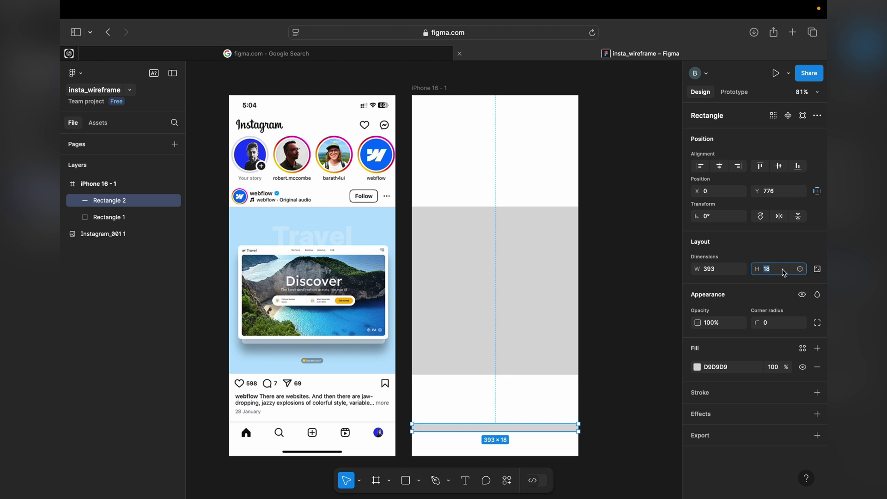
text(2)
key(Return)
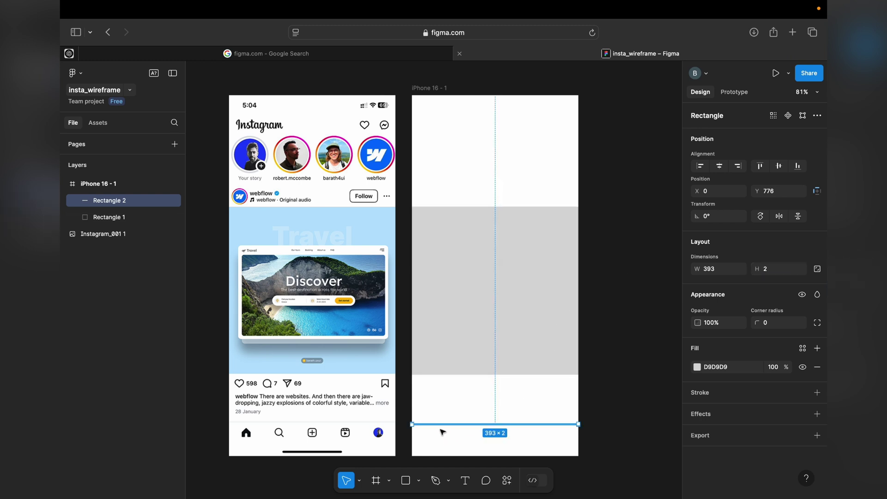
- Place a default 100 × 100 square in the bottom-left corner of the iPhone frame
click(420, 481)
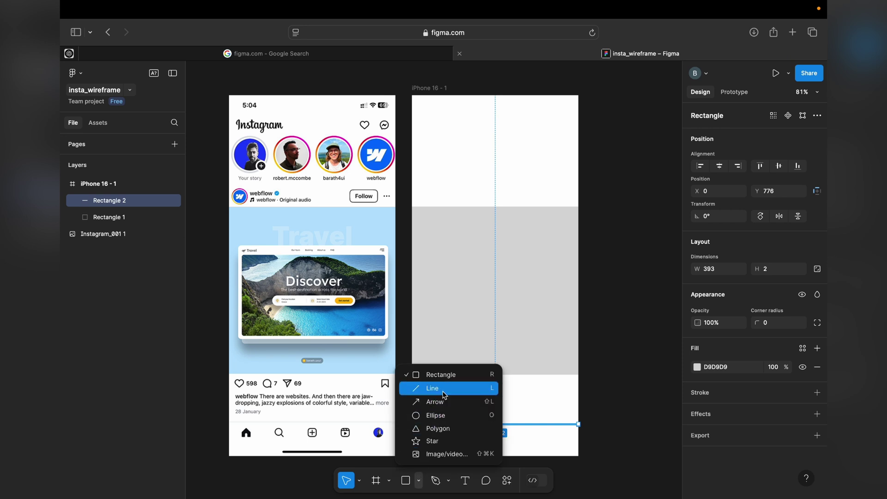
click(450, 431)
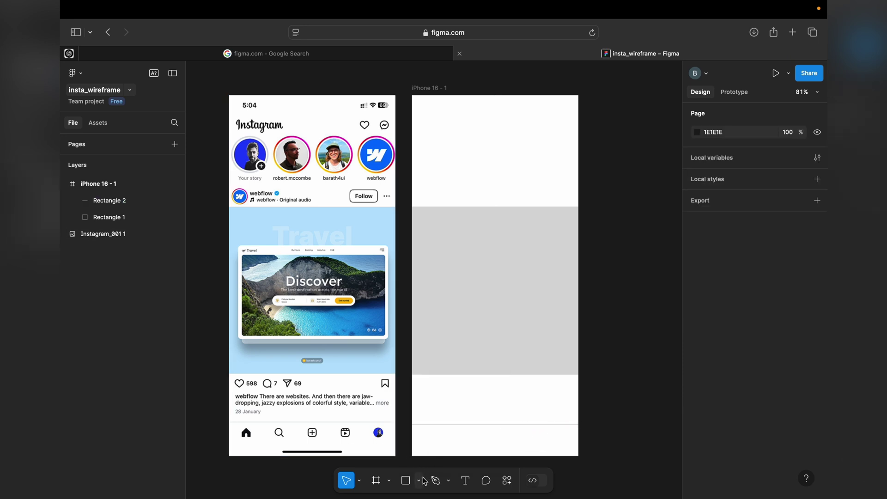
click(406, 480)
double_click(419, 429)
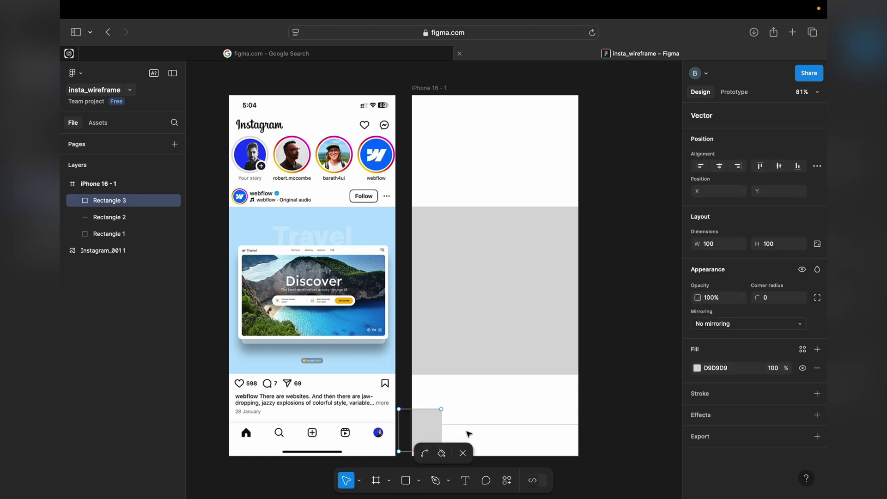
key(Escape)
mouse_move(425, 429)
mouse_down()
mouse_move(448, 428)
mouse_move(430, 433)
mouse_up()
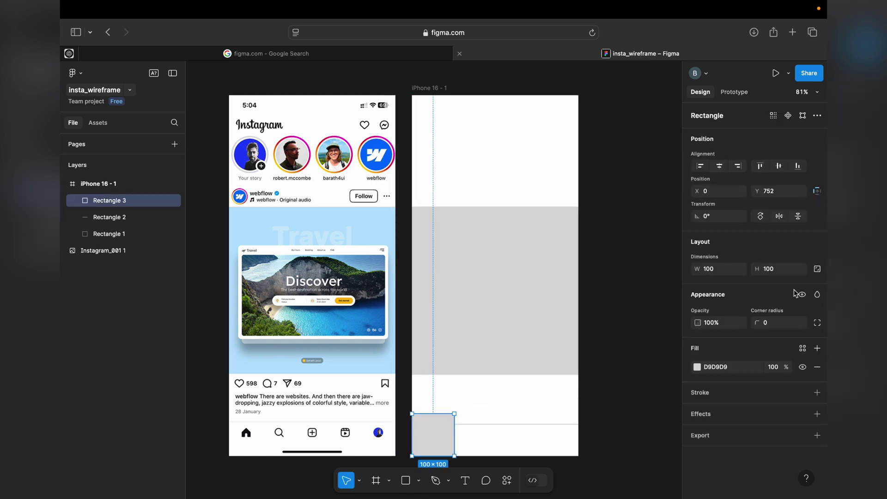
- Lock the square's aspect ratio, resize it to 30 × 30 and move it below the divider at X 15, Y 795
click(817, 270)
click(715, 272)
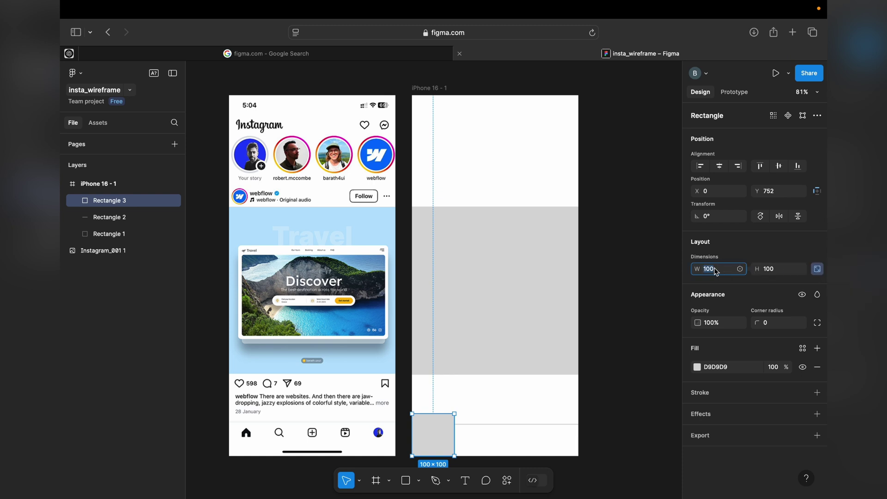
text(30)
key(Return)
double_click(423, 426)
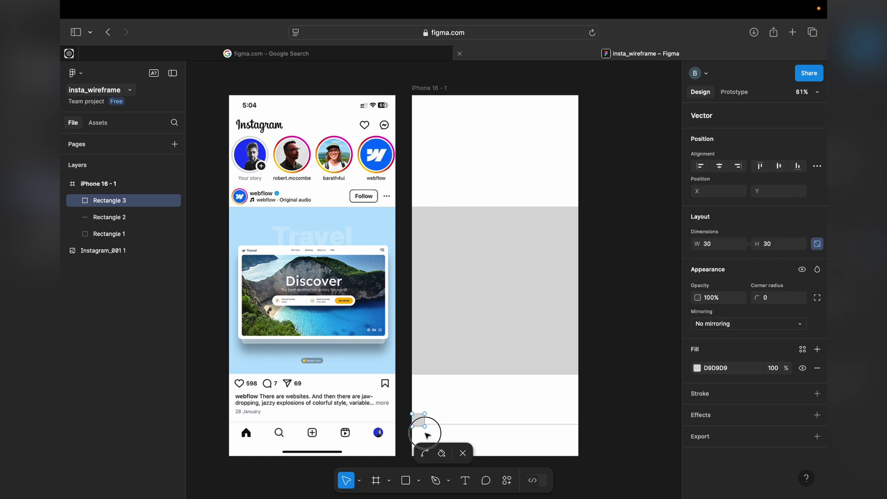
key(Escape)
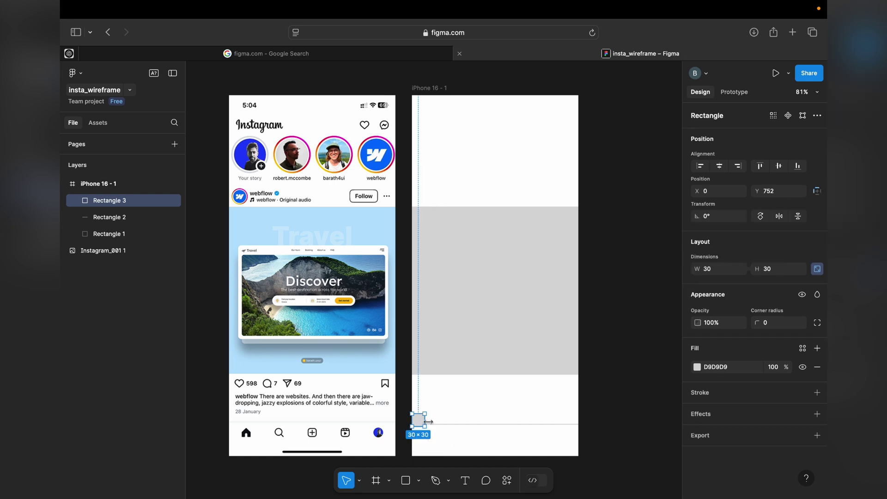
click(428, 422)
drag(424, 421, 431, 437)
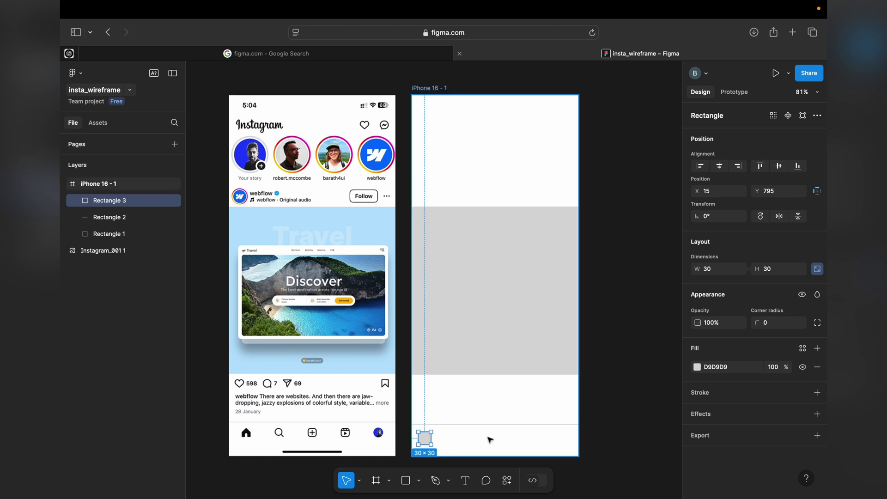
- Duplicate the 30 × 30 navigation square twice, keeping both copies in the same place as the original
key(super+d)
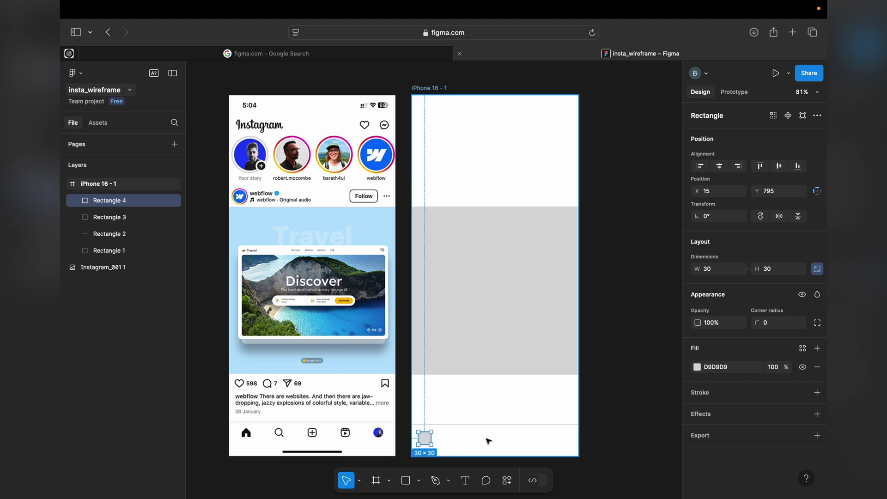
drag(425, 439, 451, 446)
key(ctrl+z)
key(Return)
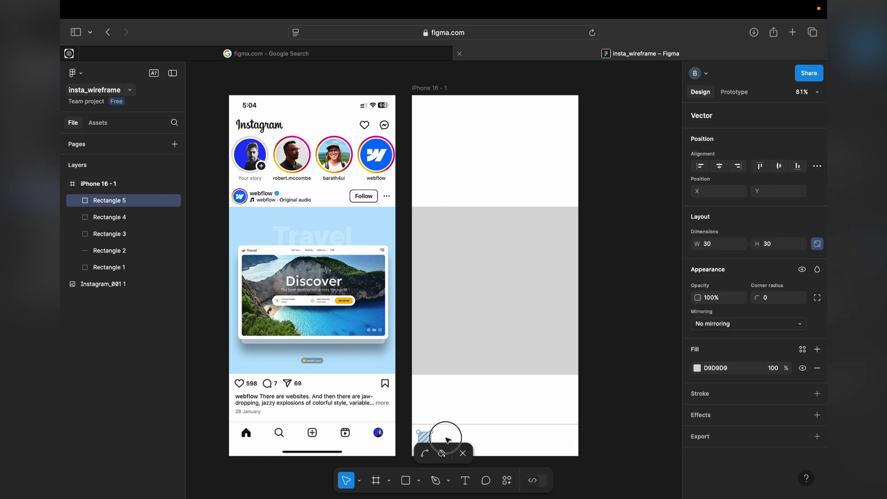
key(Escape)
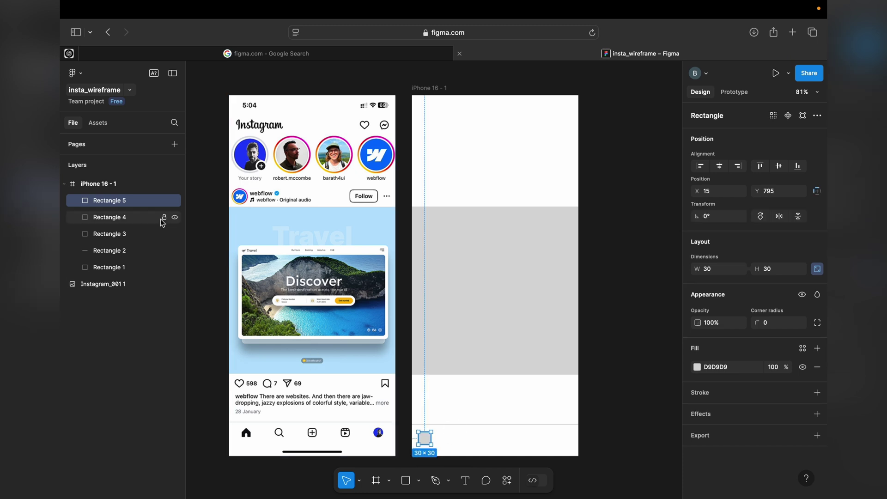
double_click(149, 201)
key(Escape)
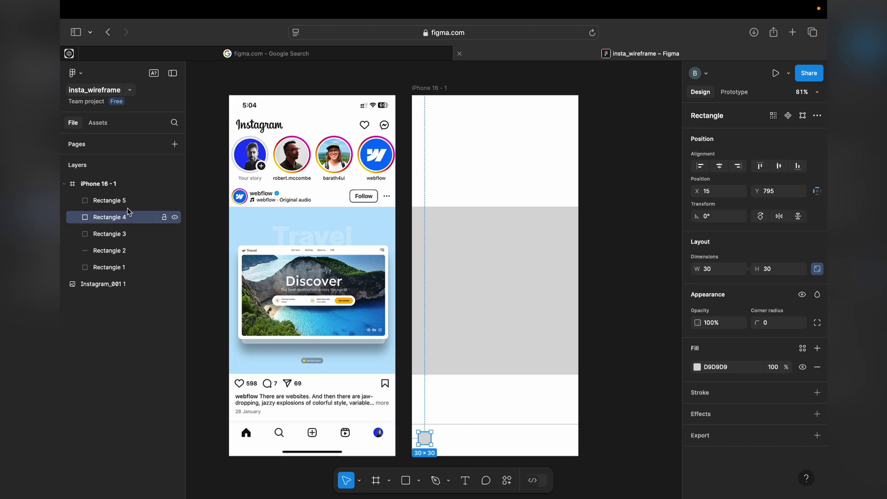
- Shift the topmost duplicate square right to leave a 10 px gap, and group it with the duplicate beneath it, Rectangle 4
key(super+d)
key(shift+Right)
key(shift+Right)
key(shift+Right)
key(shift+Right)
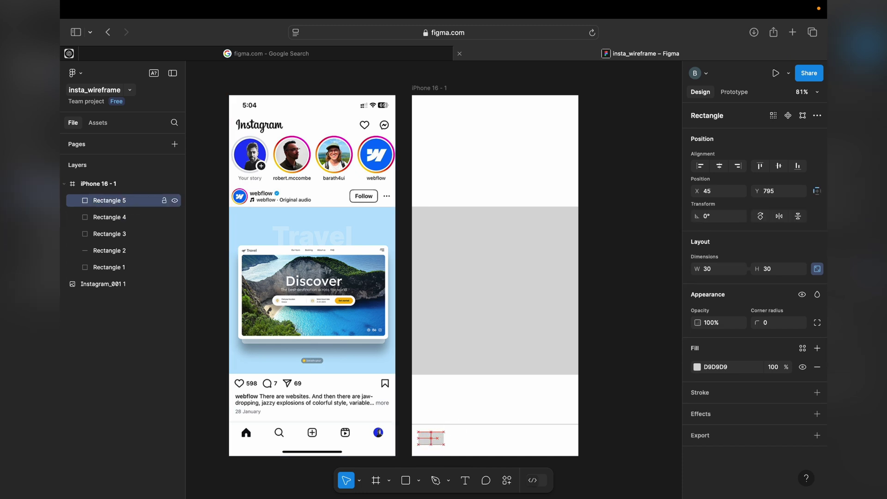
shift+click(125, 220)
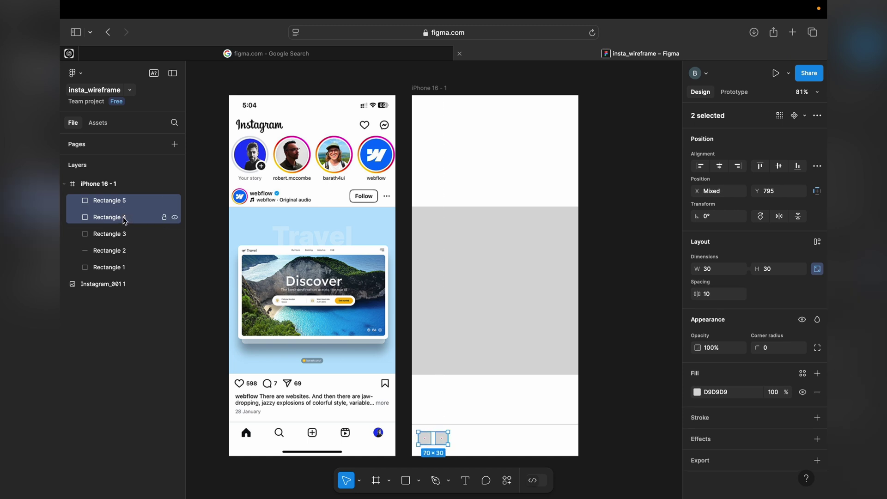
key(super+g)
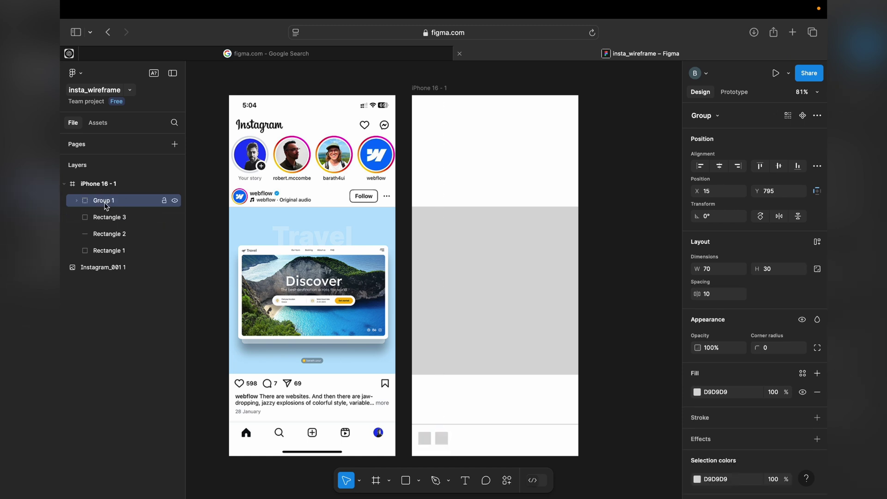
- Rename the group of two navigation squares Footer_icons and apply auto layout to it
double_click(113, 203)
text(Fo)
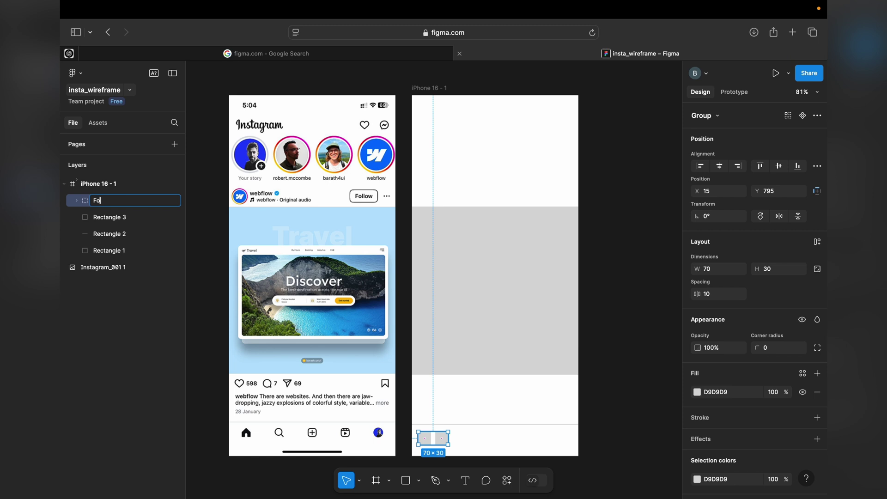
text(oter_icons)
key(Return)
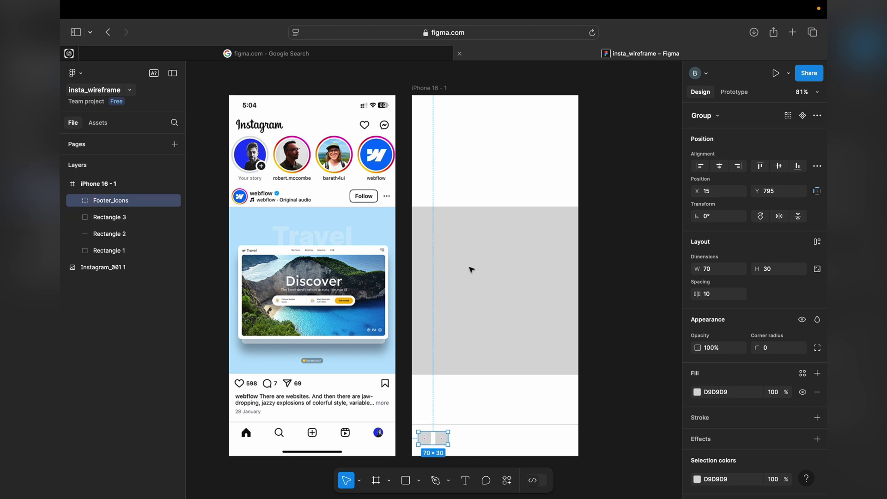
click(817, 243)
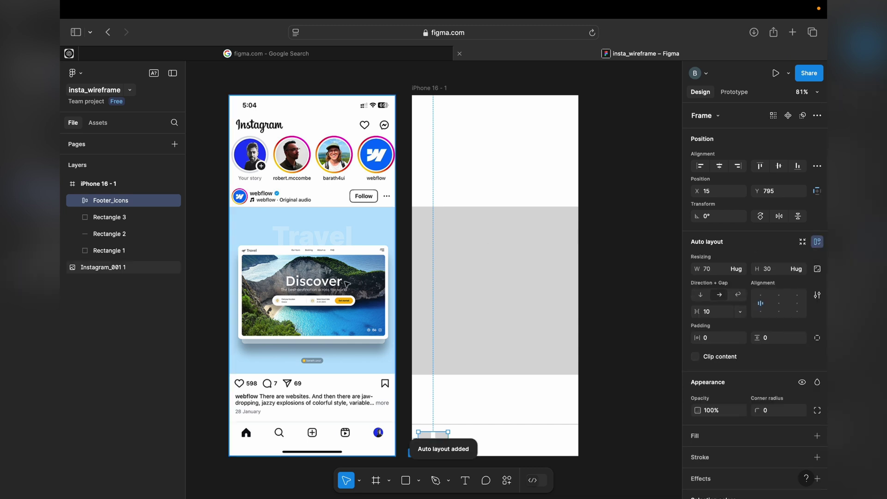
click(513, 429)
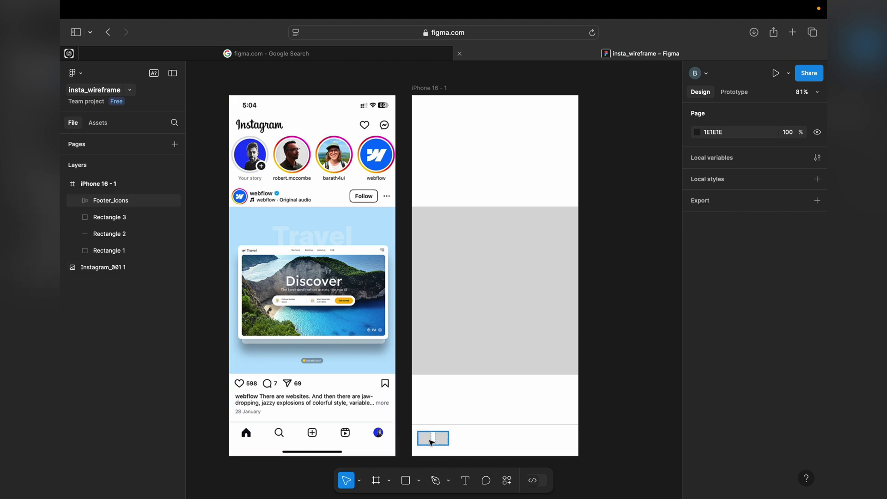
- Widen the Footer_icons frame to 358 px so it spans most of the iPhone frame
key(r)
drag(435, 431, 449, 446)
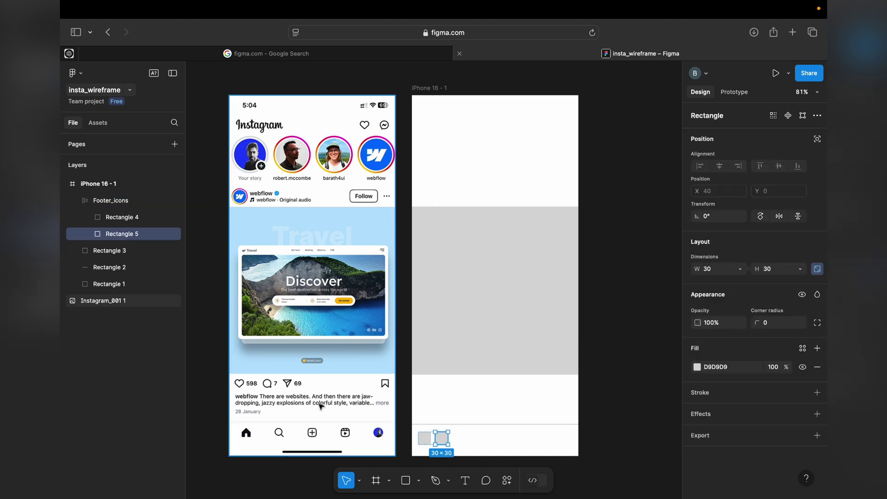
click(117, 200)
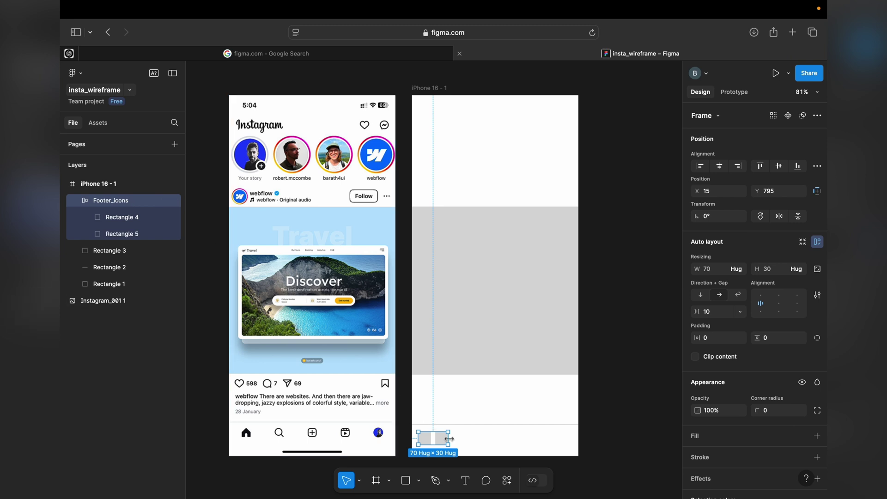
drag(451, 439, 569, 442)
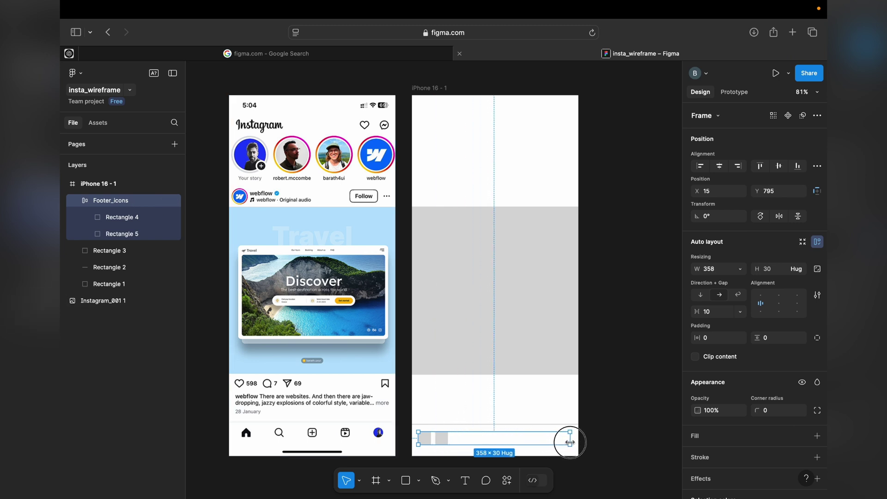
- Duplicate squares inside Footer_icons until the navigation row holds five 30 × 30 squares
click(115, 222)
shift+click(118, 233)
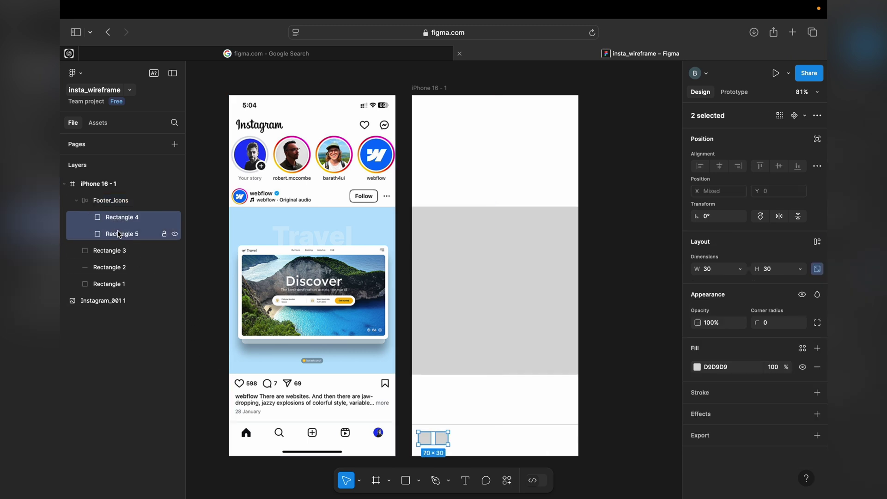
key(super+d)
click(119, 251)
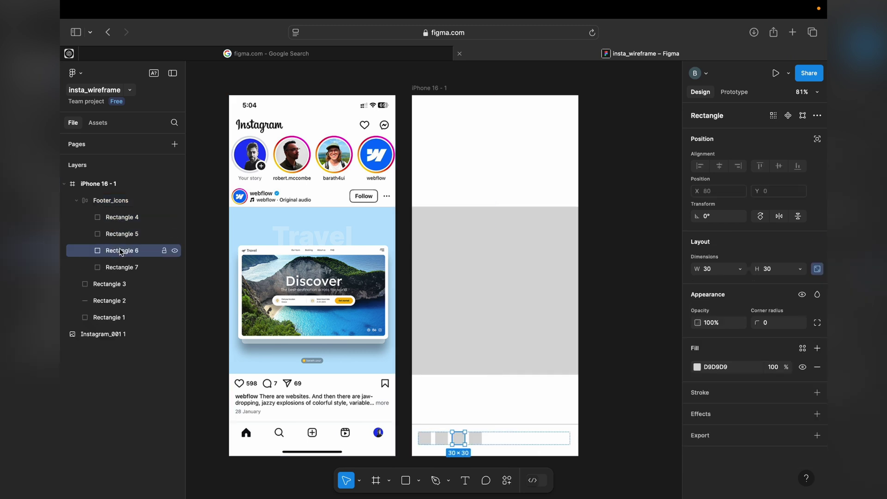
key(super+d)
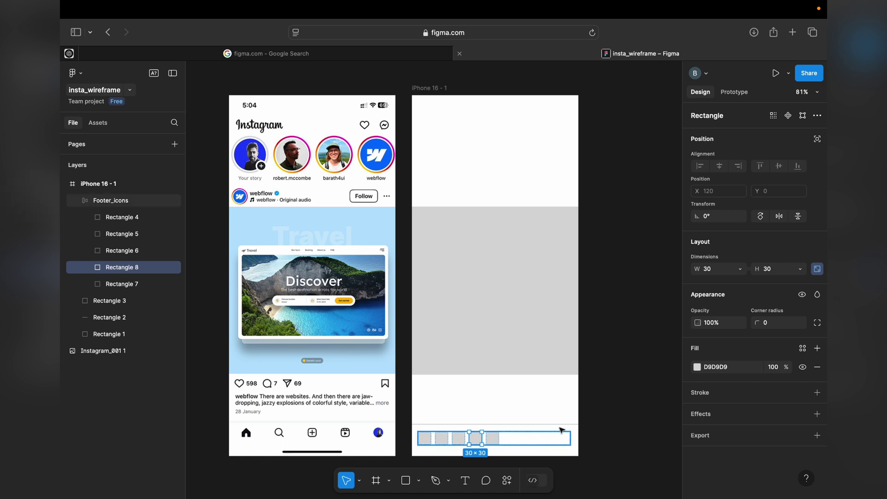
- Set the gap between the Footer_icons squares to 52 and centre the row horizontally in the iPhone frame
click(115, 202)
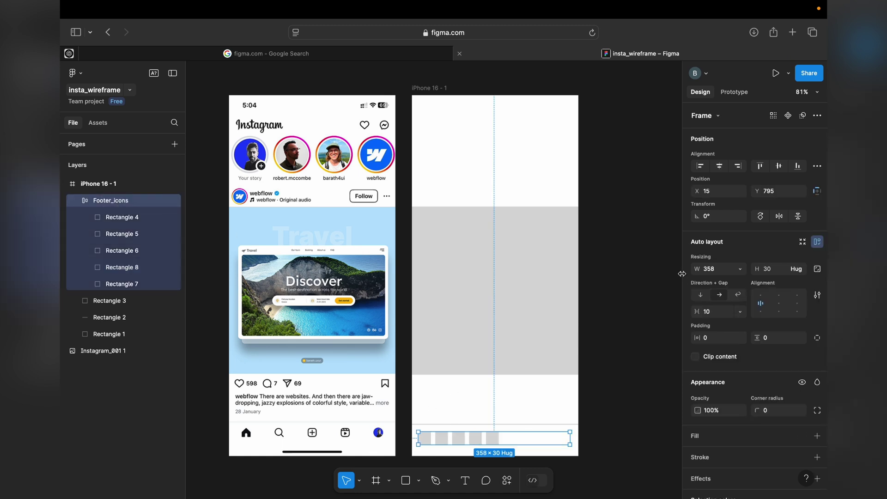
click(717, 313)
text(50)
key(Return)
click(713, 313)
text(52)
key(Return)
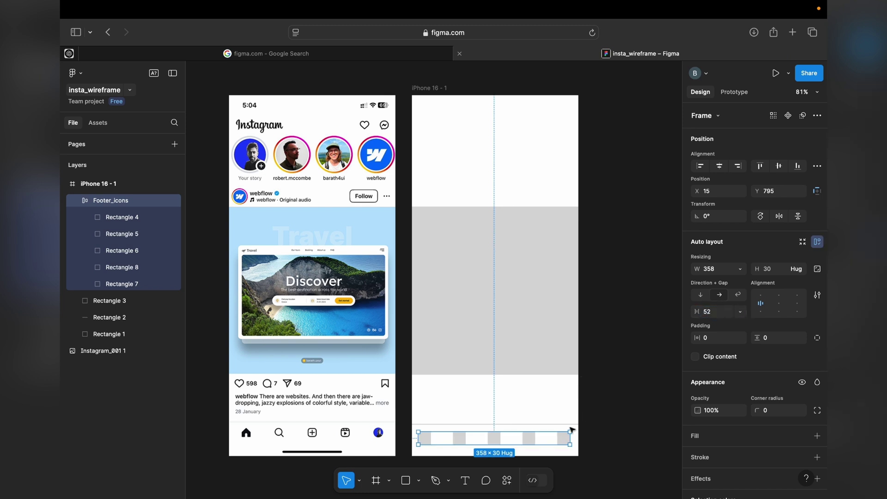
click(718, 169)
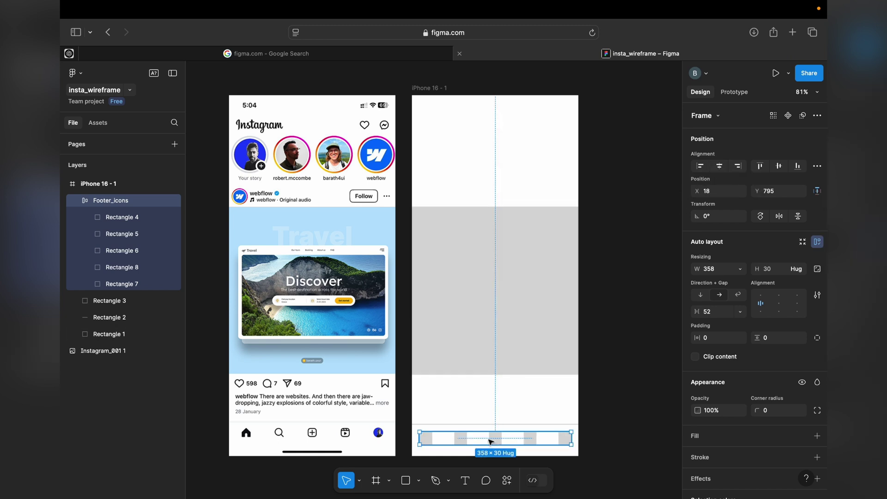
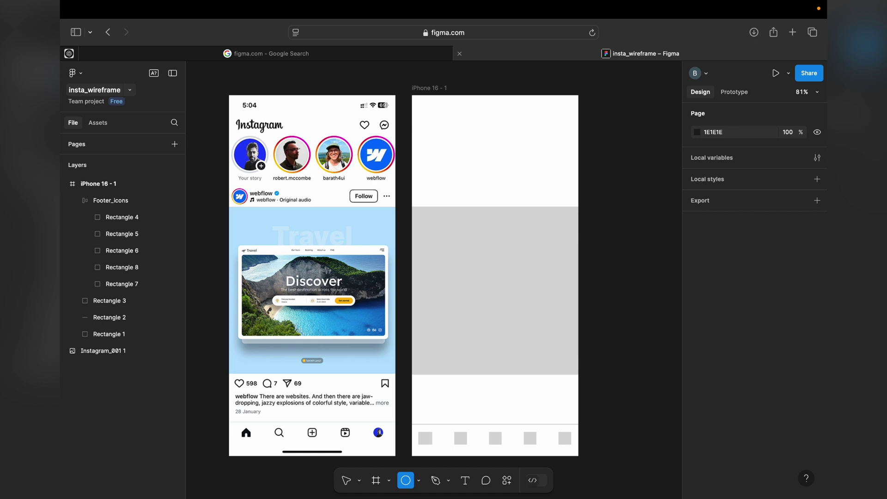
- Draw a story circle about 98 × 98 px in the upper left of the iPhone frame
mouse_move(419, 133)
mouse_down()
mouse_move(462, 169)
mouse_move(436, 159)
mouse_up()
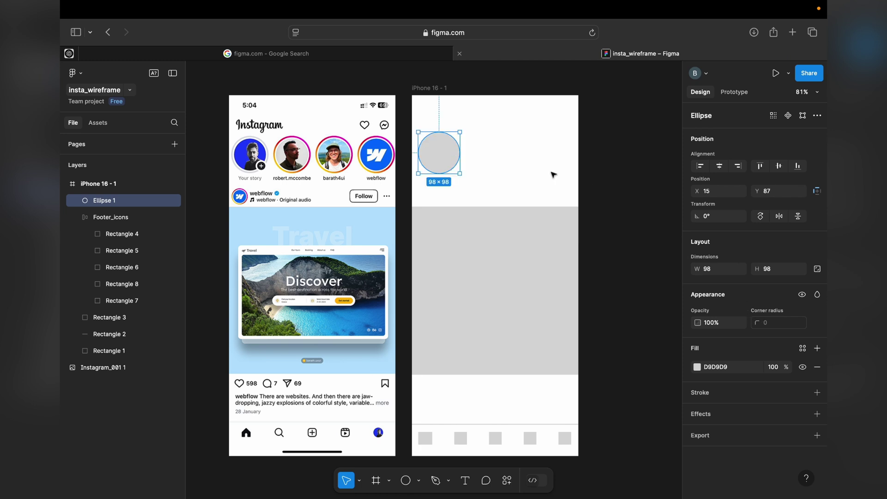
click(405, 480)
drag(489, 139, 532, 170)
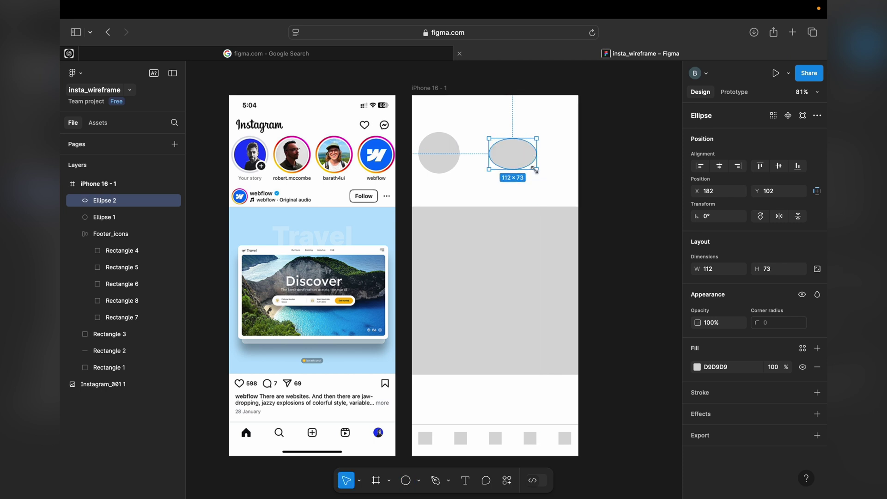
key(Delete)
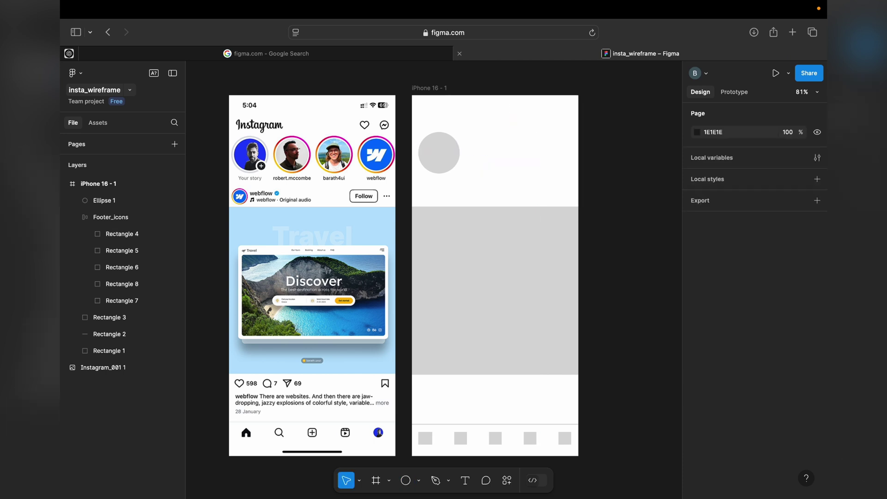
- Resize the story circle to 80 × 80
click(448, 161)
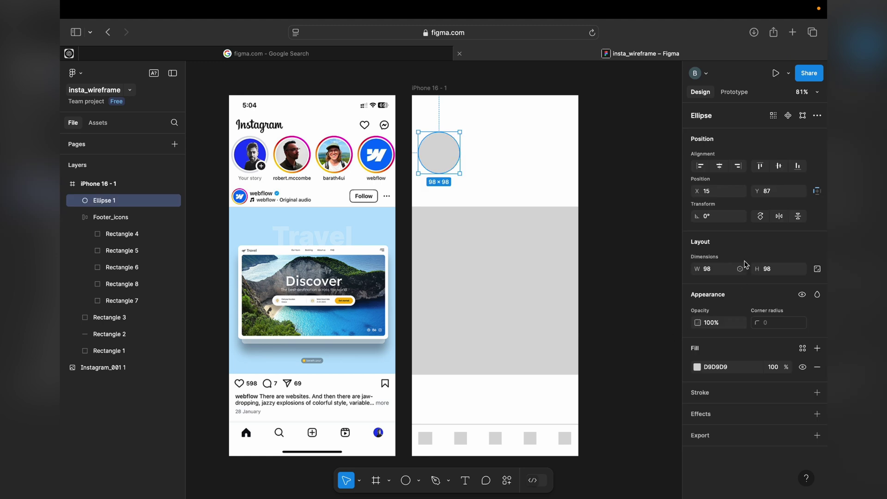
click(729, 270)
text(80)
key(Return)
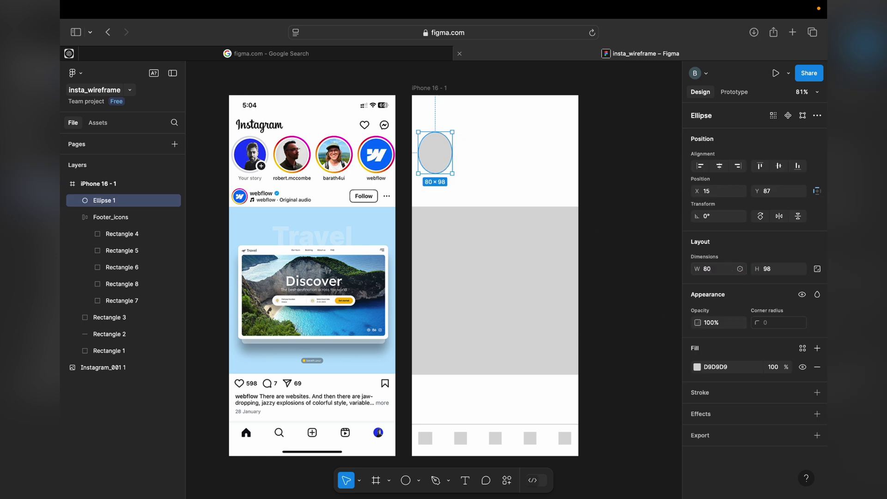
click(816, 269)
click(780, 272)
text(80)
key(Return)
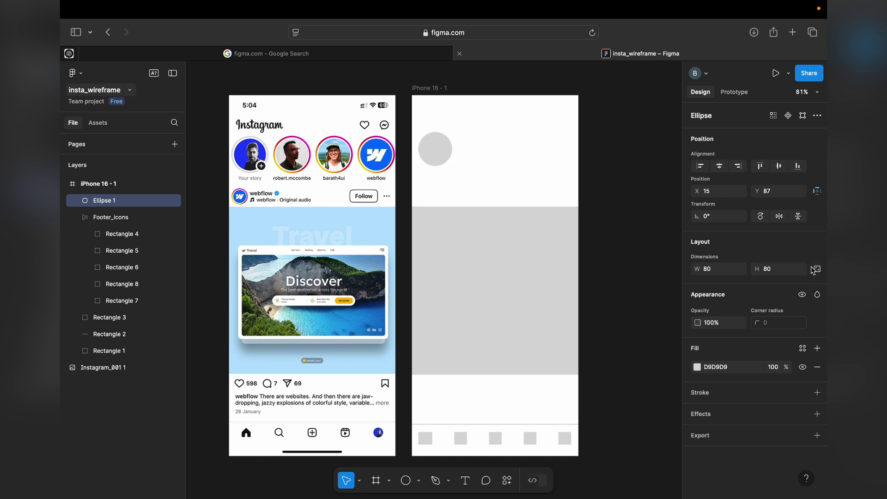
- Move the story circle slightly down and right to X 18, Y 101, keeping it selected as a whole
drag(436, 159, 438, 166)
double_click(438, 165)
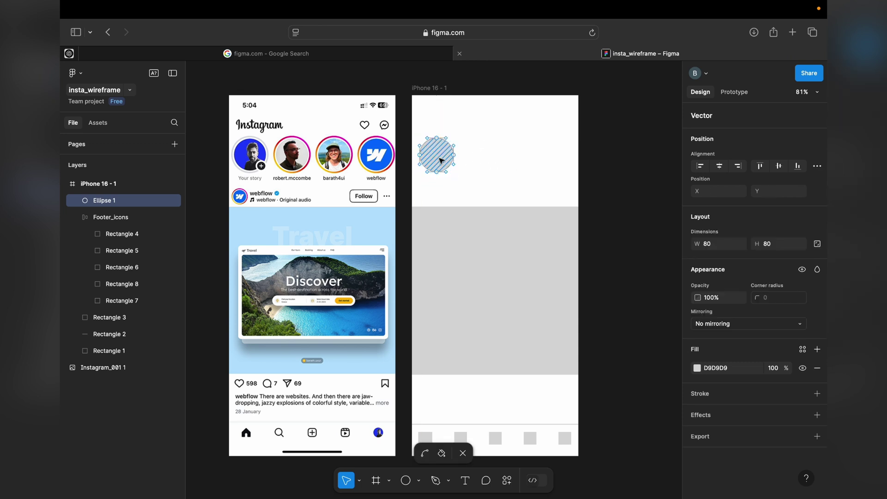
click(116, 202)
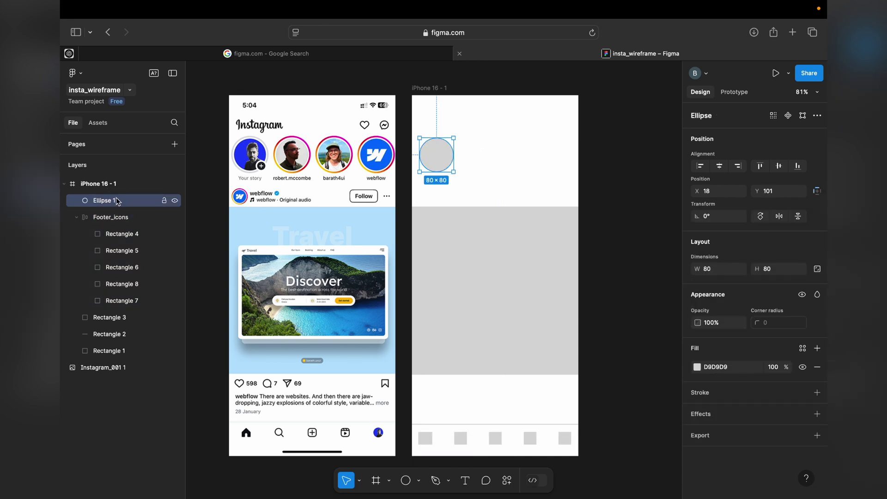
- Group the story circle, rename the group Profiles and apply auto layout to it
key(super+g)
double_click(103, 201)
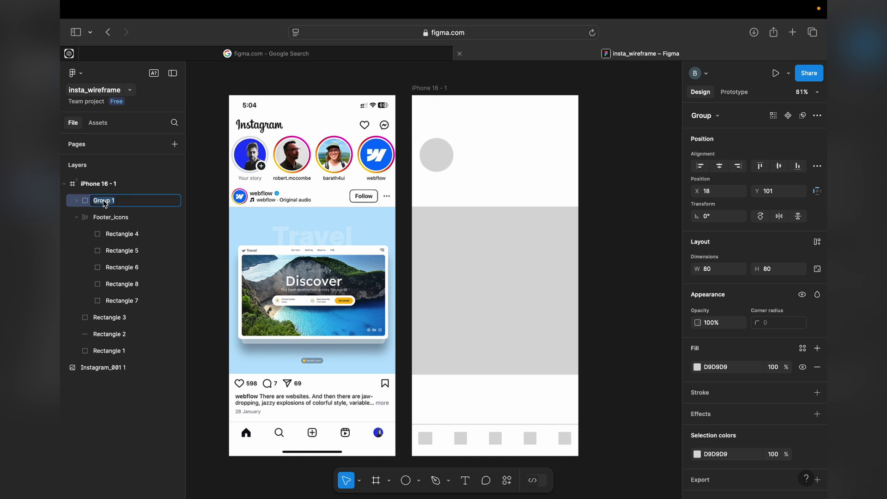
text(Prof)
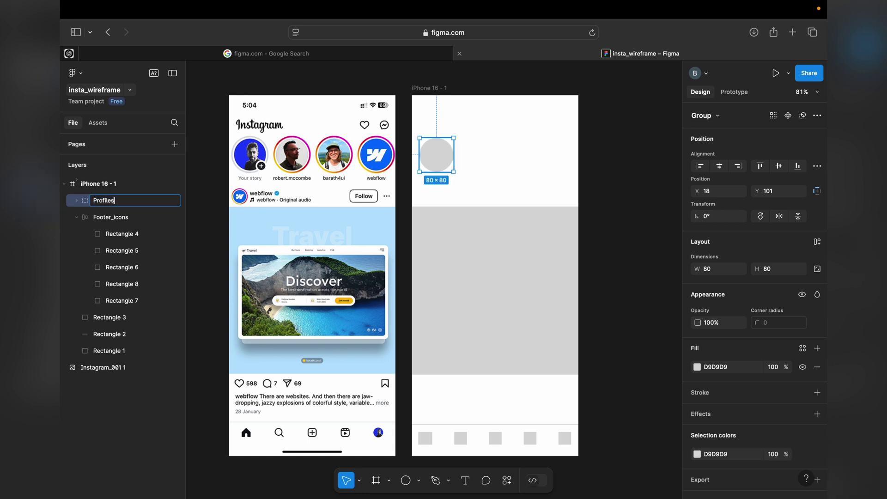
text(iles)
key(Return)
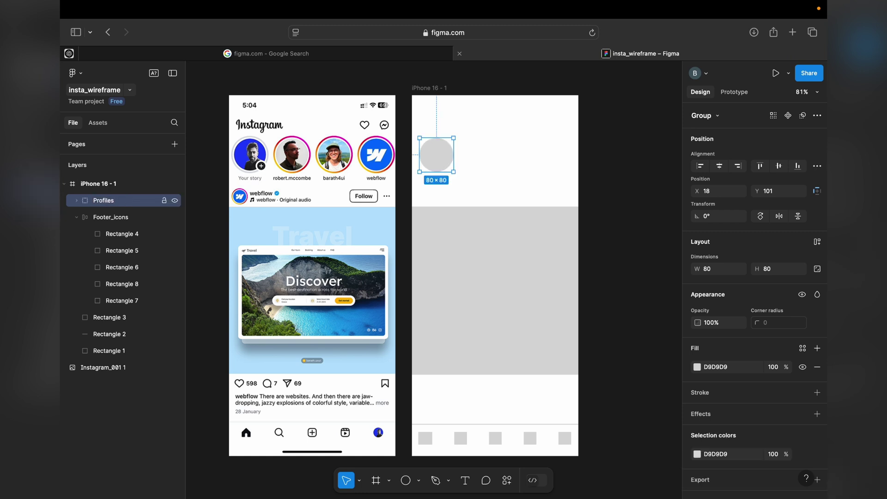
click(816, 241)
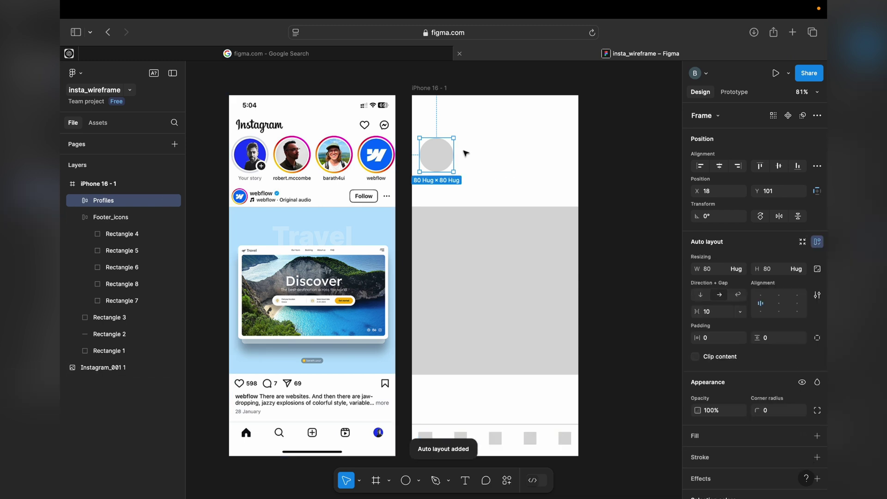
- Widen the Profiles frame to 358 px and duplicate its circle three times to make a row of four
drag(451, 153, 571, 158)
click(444, 160)
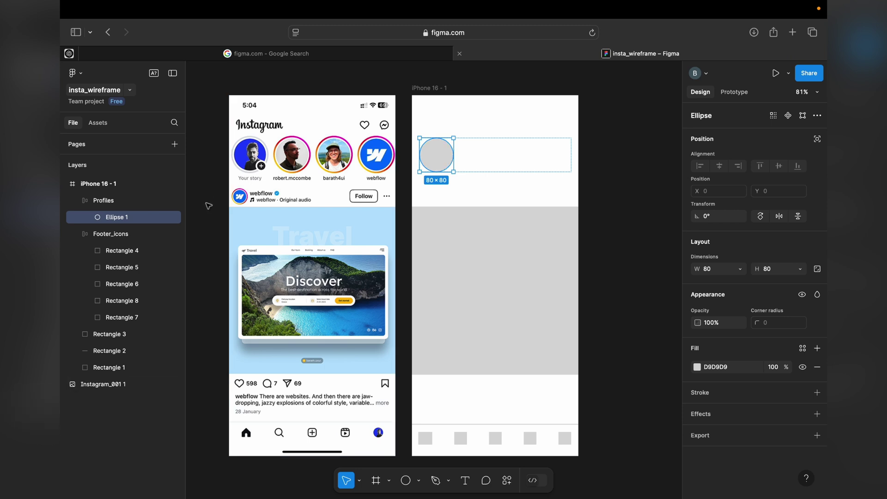
key(ctrl+d)
key(ctrl+d)
key(ctrl+d)
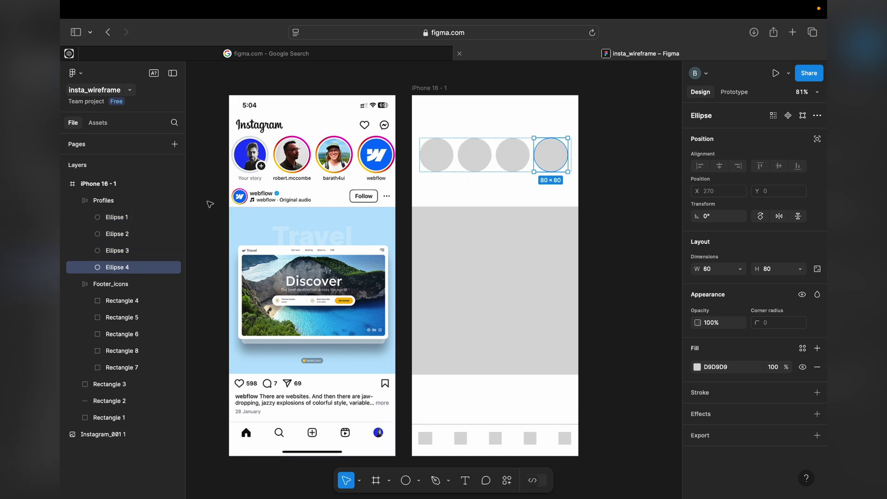
click(597, 191)
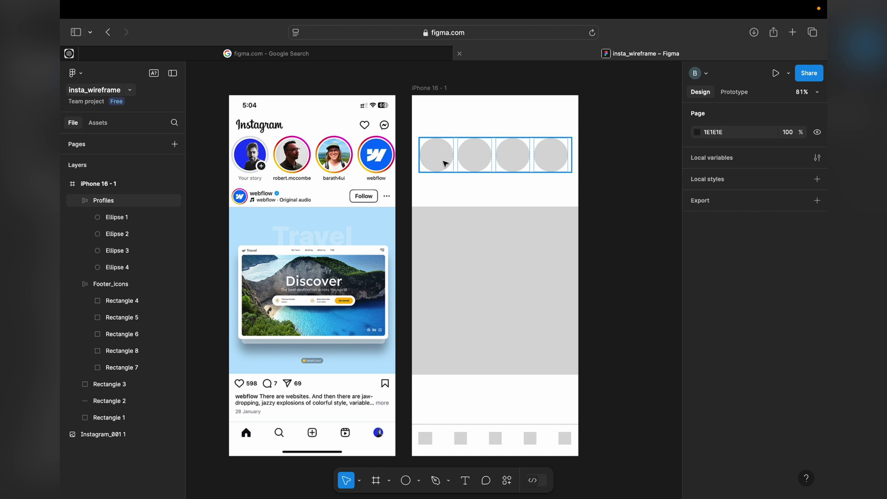
- Set the auto layout gap between the four Profiles circles to 12
click(445, 162)
click(116, 217)
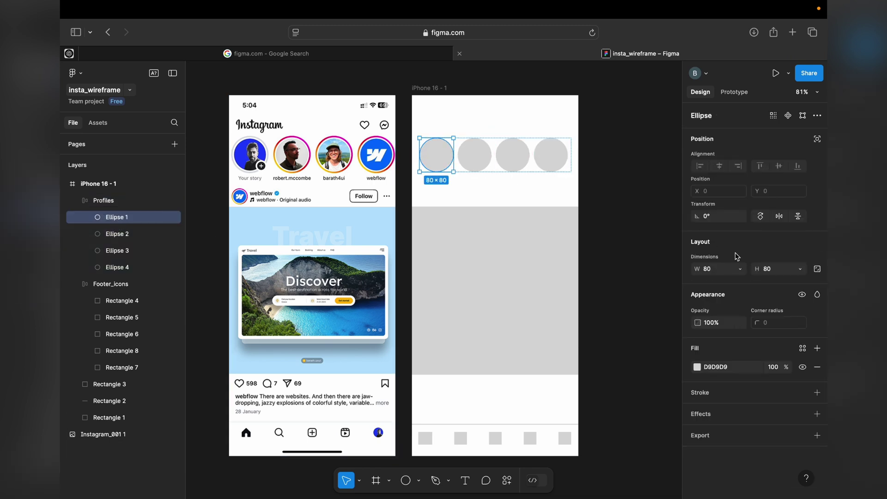
click(137, 201)
click(715, 314)
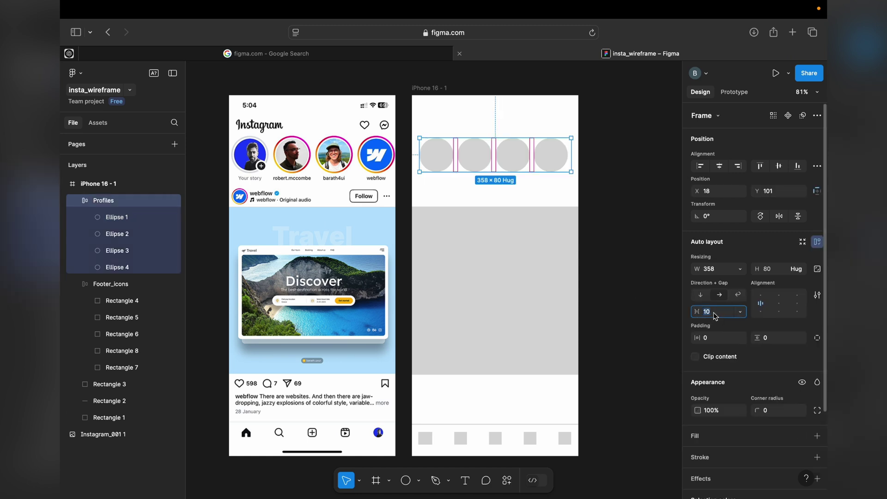
text(11)
key(Return)
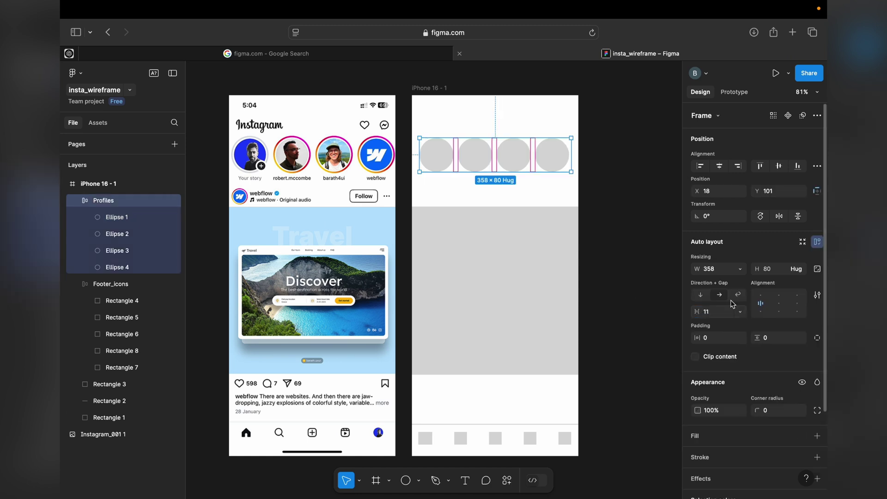
click(718, 316)
text(12)
key(Return)
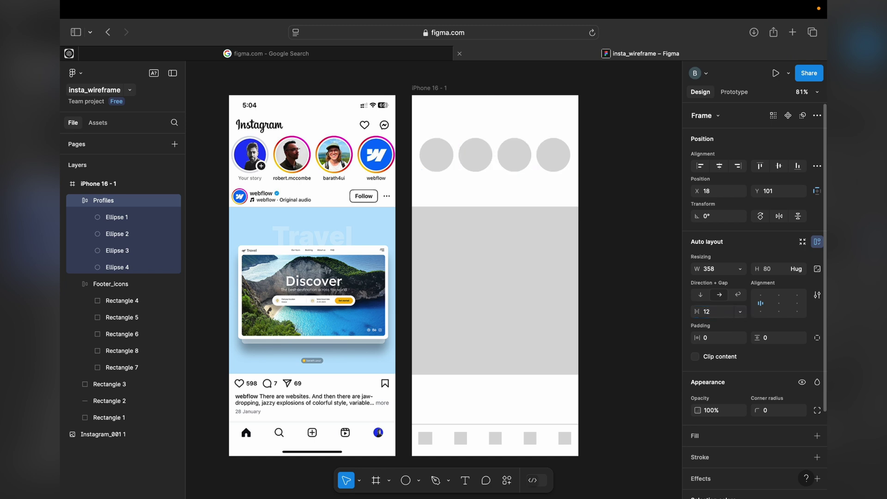
click(619, 161)
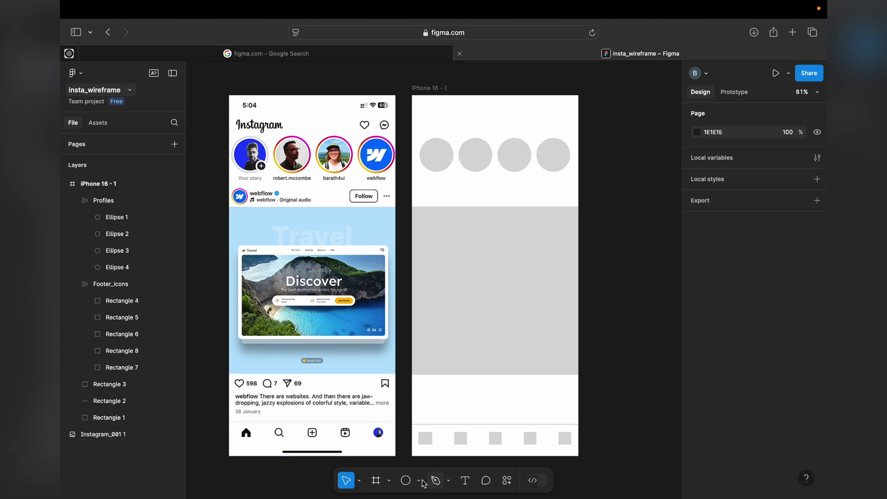
- Draw a small circle about 38 × 38 px just above the post image block, at about X 10, Y 208
click(406, 480)
mouse_move(421, 190)
mouse_down()
mouse_move(438, 207)
mouse_move(427, 193)
mouse_up()
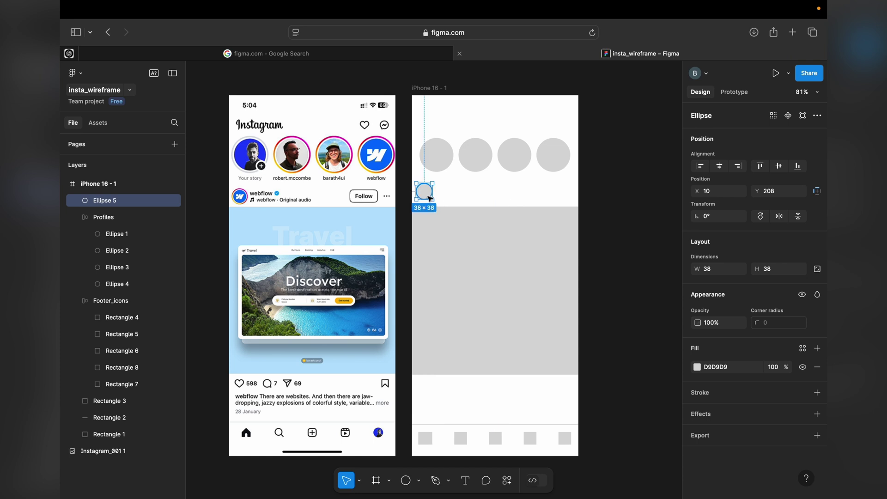
- Add a 100 × 30 rectangle at X 234, Y 216, just above the post image block in the small circle's row
click(420, 480)
click(426, 370)
click(422, 358)
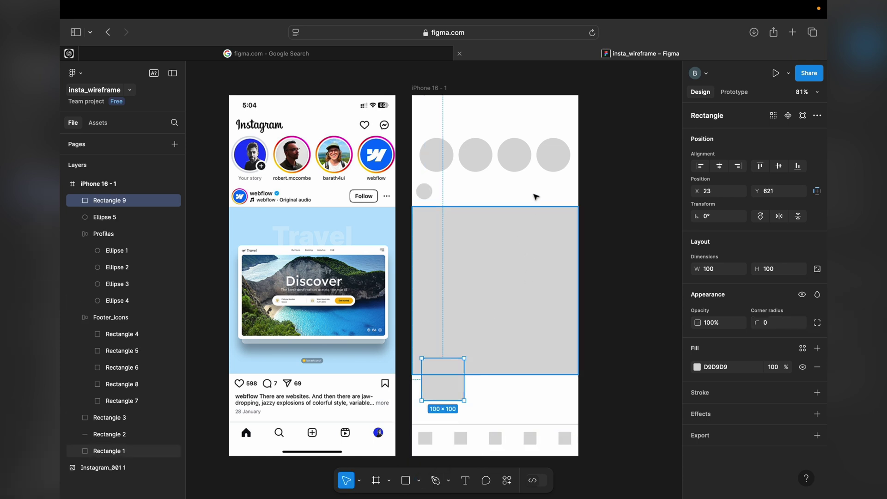
drag(447, 390, 537, 209)
click(719, 270)
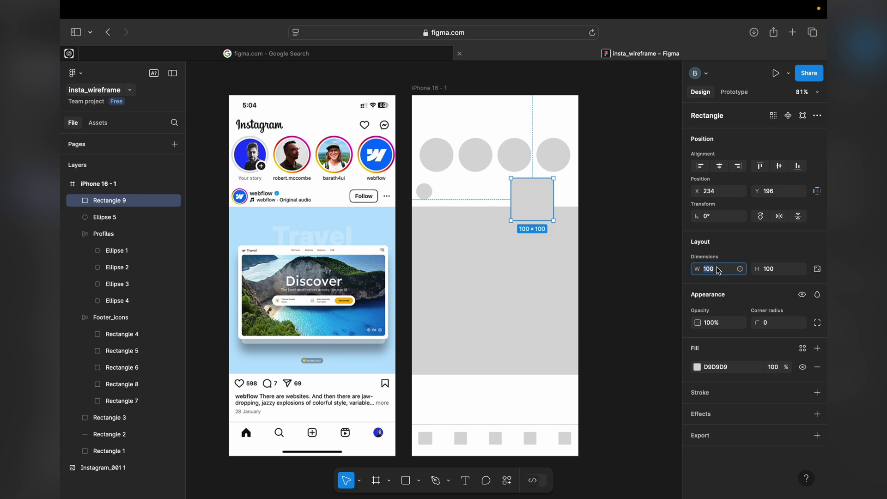
click(784, 272)
text(30)
key(Return)
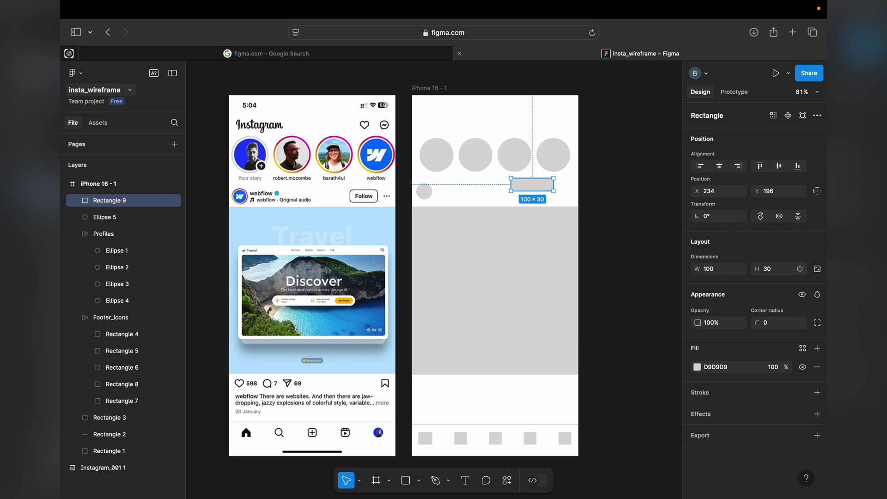
drag(545, 191, 545, 196)
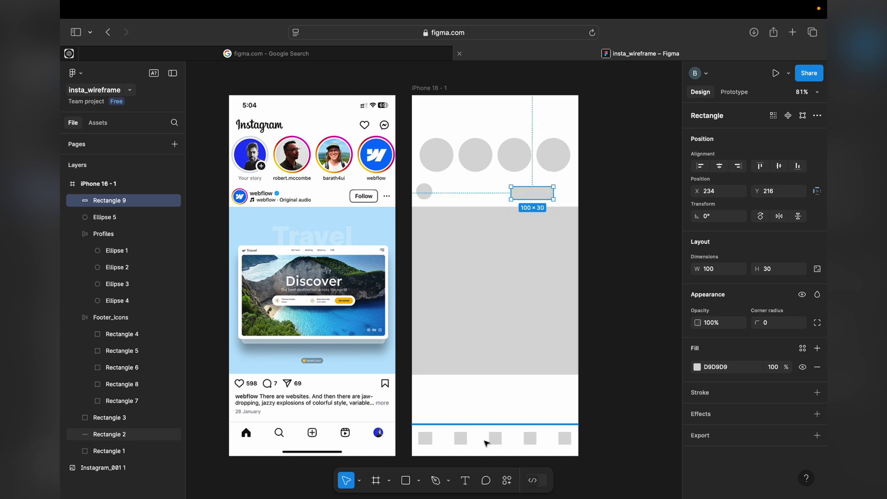
- Draw a small rectangle at X 351, Y 216, right of the 100 × 30 bar, and size it to 30 × 30
click(406, 480)
drag(565, 187, 569, 193)
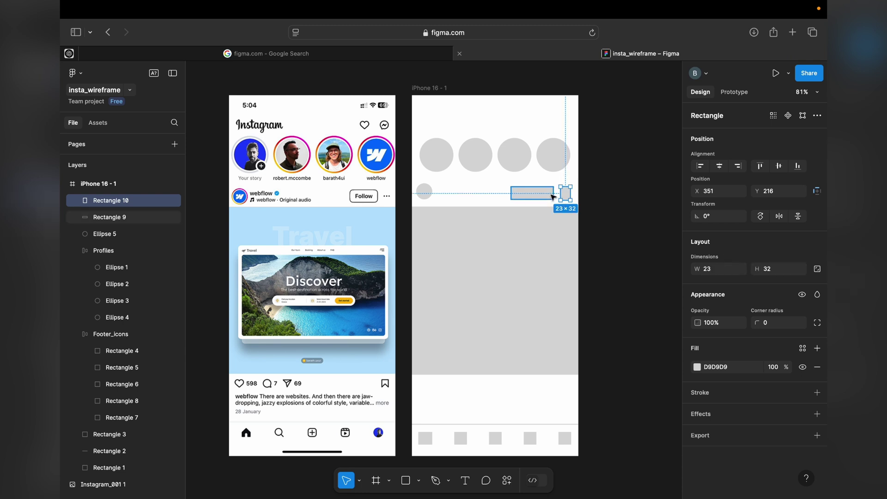
click(551, 194)
click(566, 194)
click(719, 270)
text(30)
key(Return)
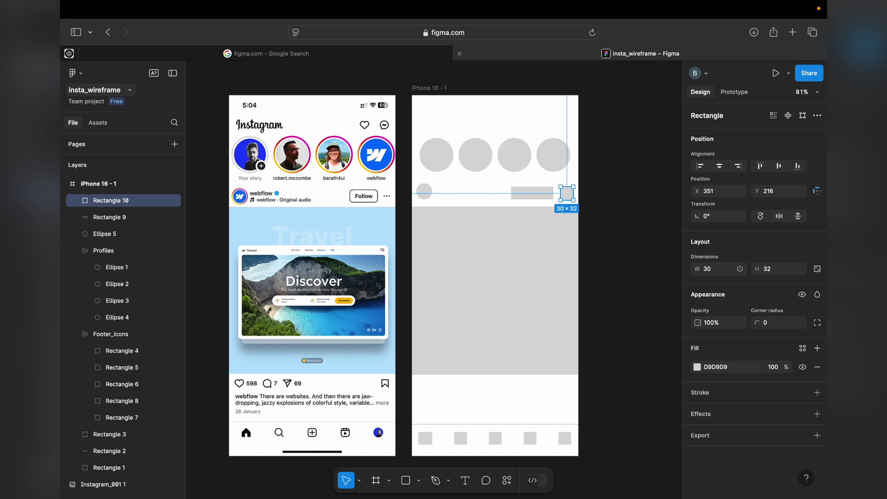
click(790, 272)
text(30)
key(Return)
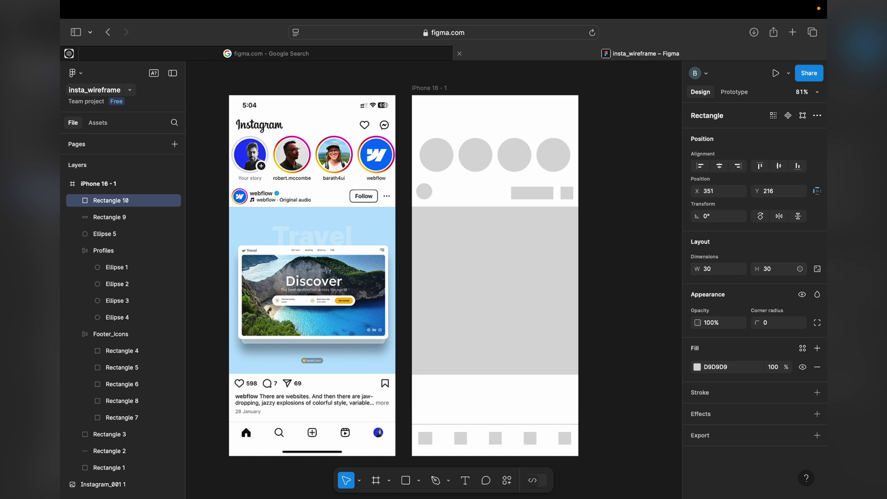
- Align the vertical centres of the small circle, the 100 × 30 bar and the 30 × 30 square in the post header
click(536, 194)
shift+click(567, 194)
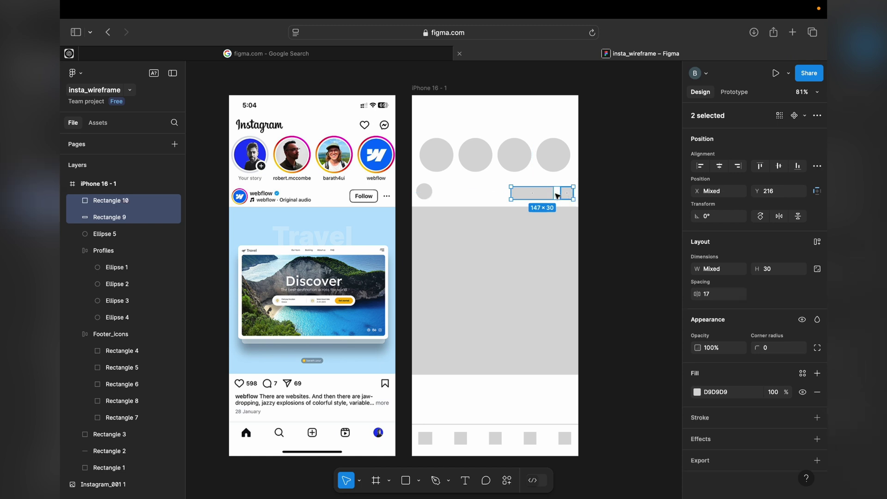
shift+click(423, 191)
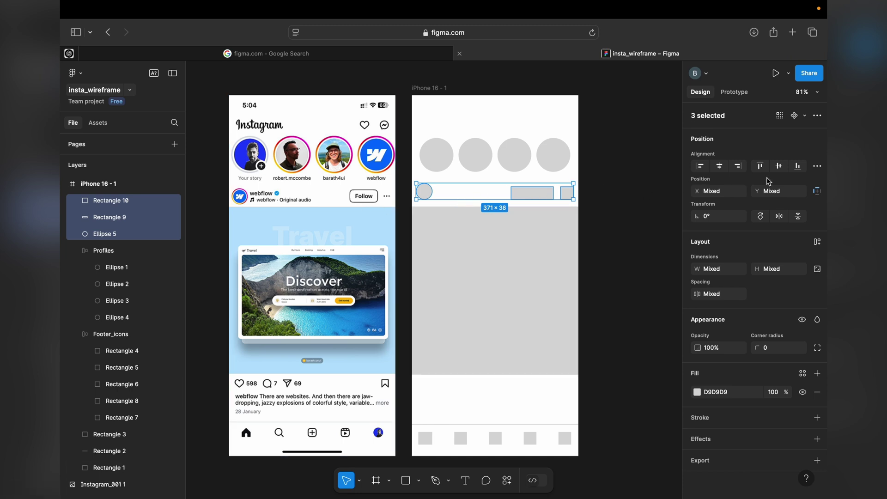
click(778, 165)
click(611, 219)
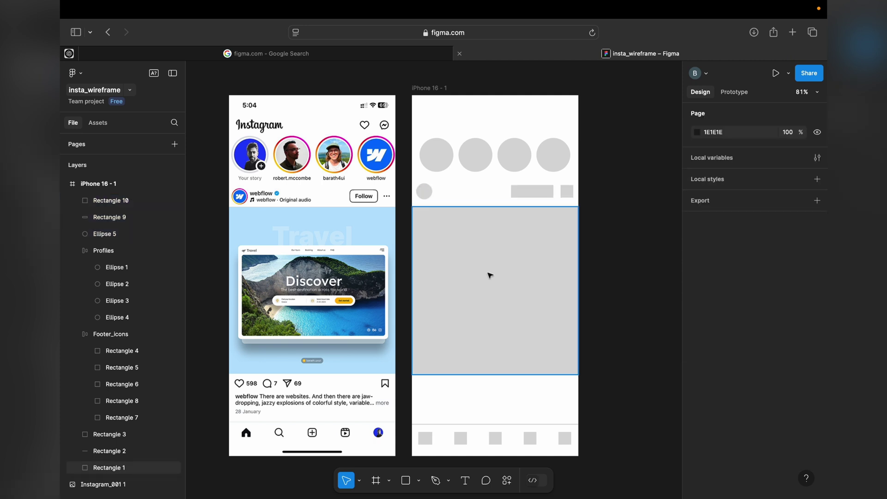
- Duplicate the Footer_icons row and move the copy to just below the post image block, at Y 681
click(428, 442)
key(super+d)
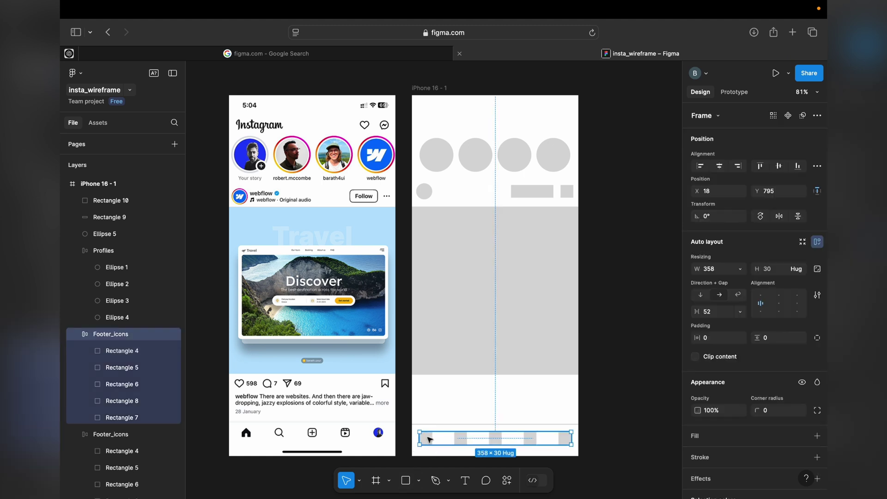
drag(426, 441, 427, 389)
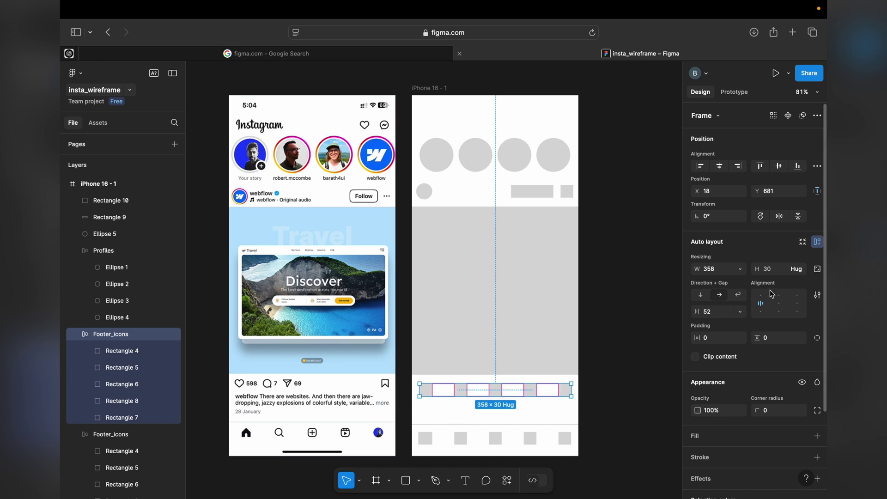
- Remove auto layout from the copied icon row and delete its fourth square
click(817, 242)
click(530, 392)
drag(530, 392, 467, 392)
- Shift the second and third squares of the copied icon row left, placing the third at X 134
double_click(465, 392)
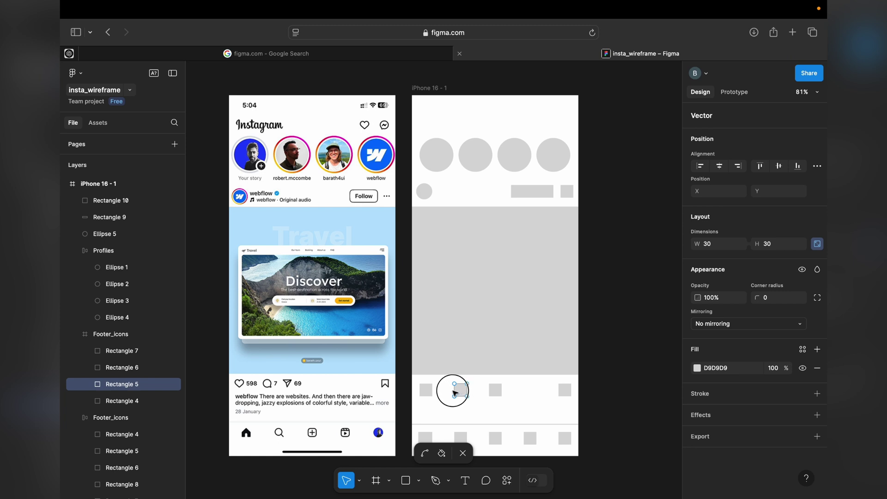
shift+click(170, 369)
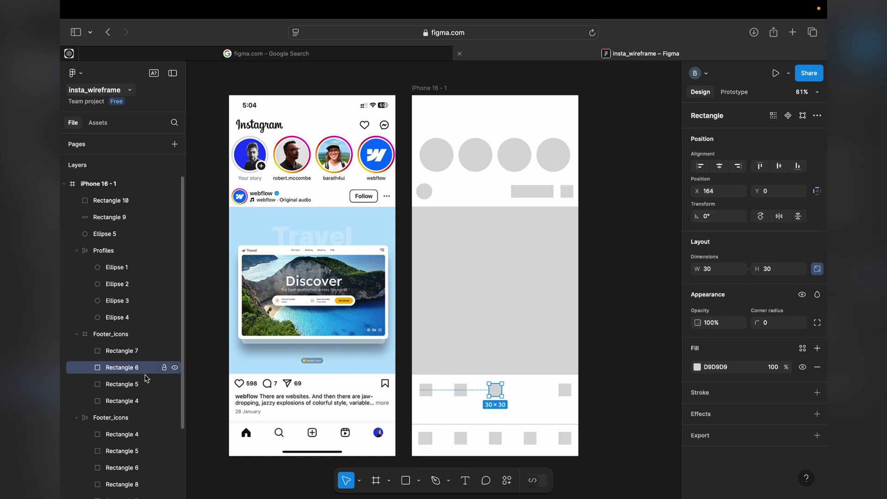
key(shift+Left)
key(shift+Left)
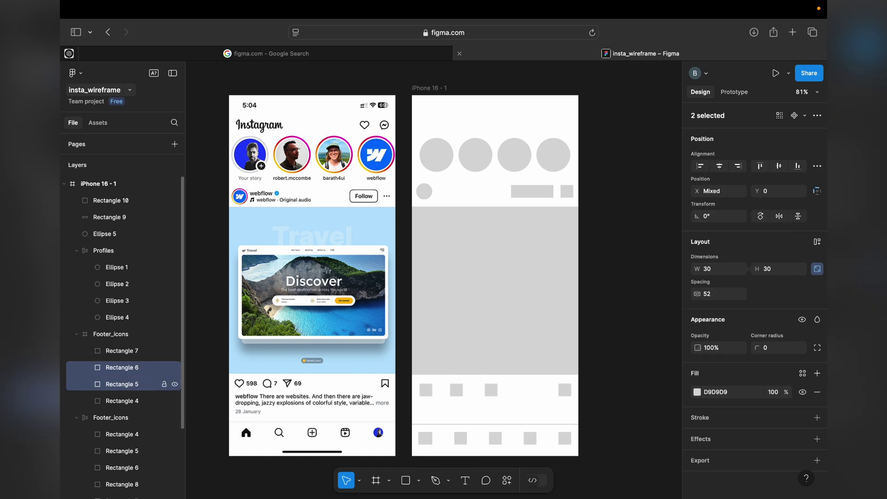
key(shift+Right)
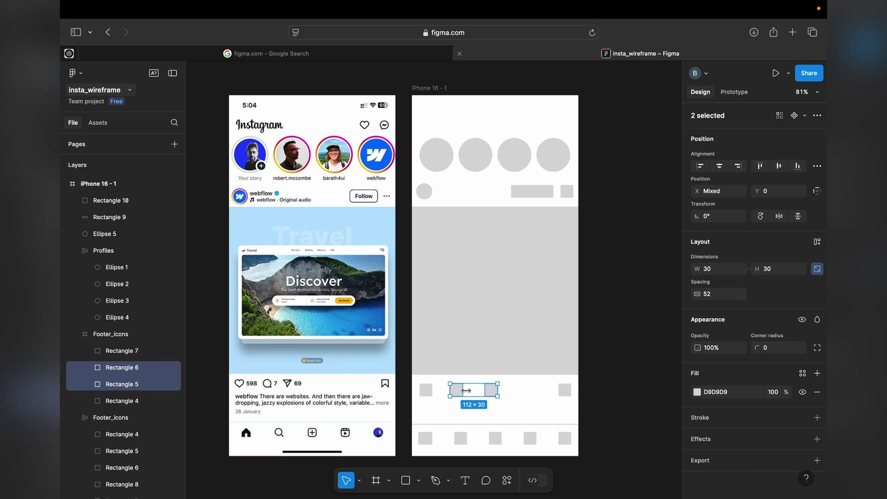
click(491, 393)
drag(491, 395, 483, 395)
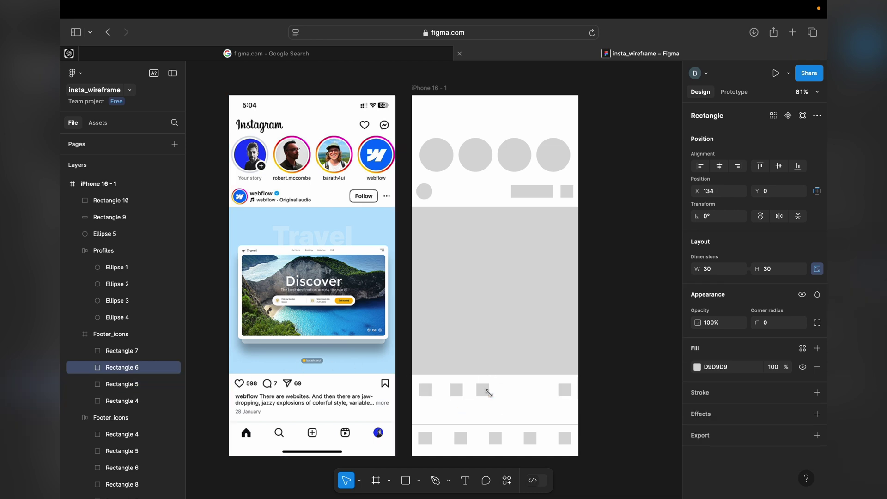
click(587, 384)
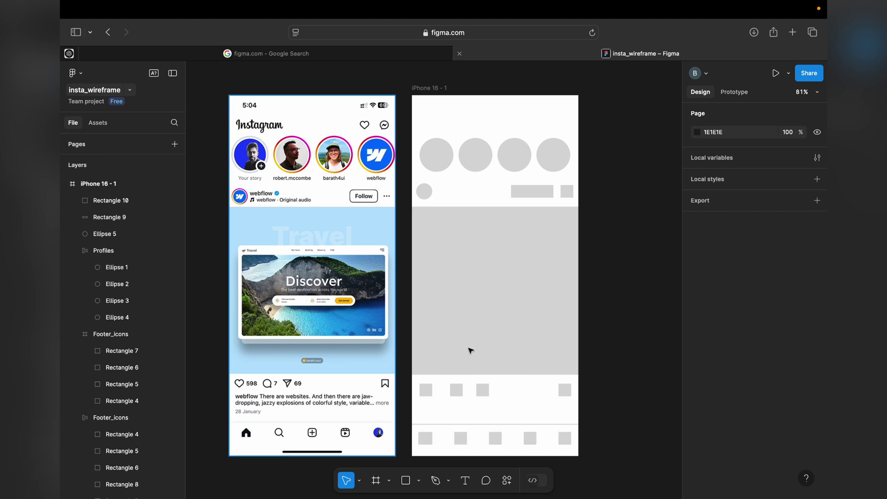
- Add the text "Instagram" above the story circles, at X 26, Y 58
click(466, 480)
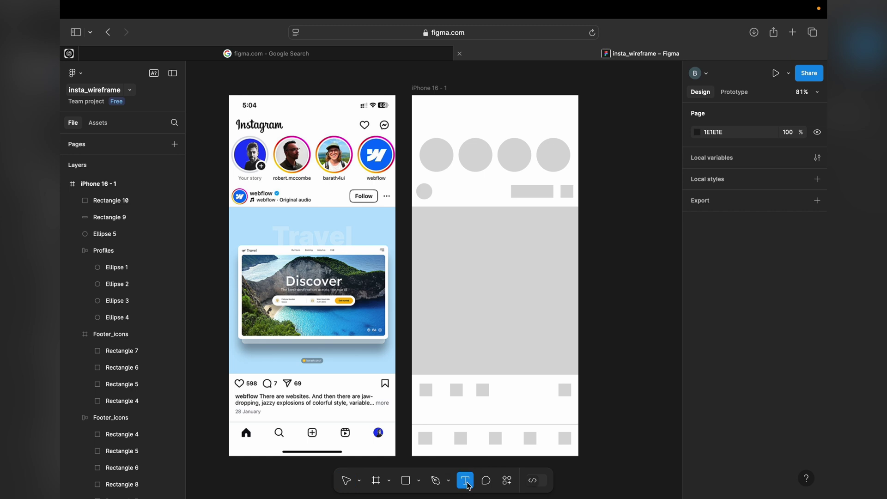
click(422, 117)
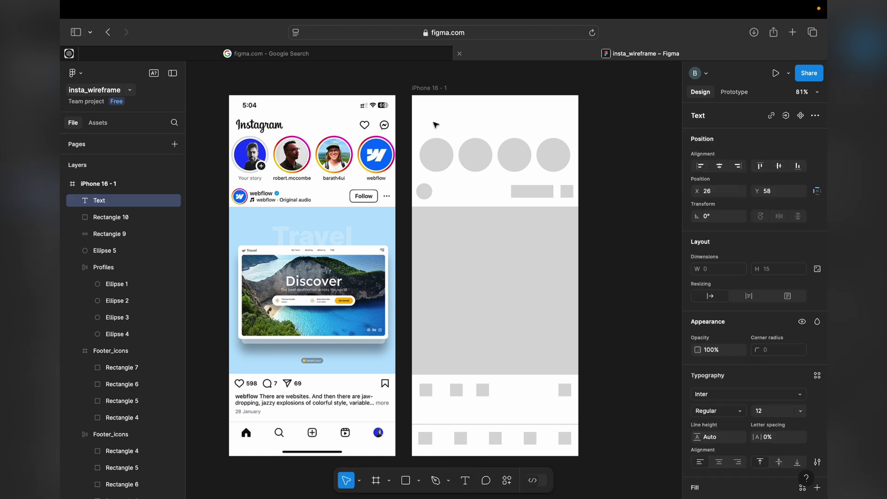
text(INst)
key(BackSpace)
key(BackSpace)
text(nsta)
key(Escape)
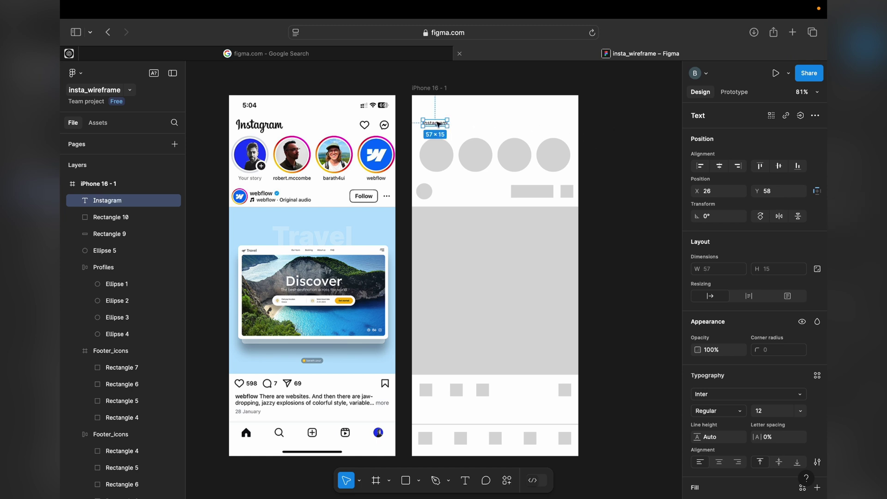
- Set the Instagram title's font size to 32 and its weight to Semi Bold
click(800, 411)
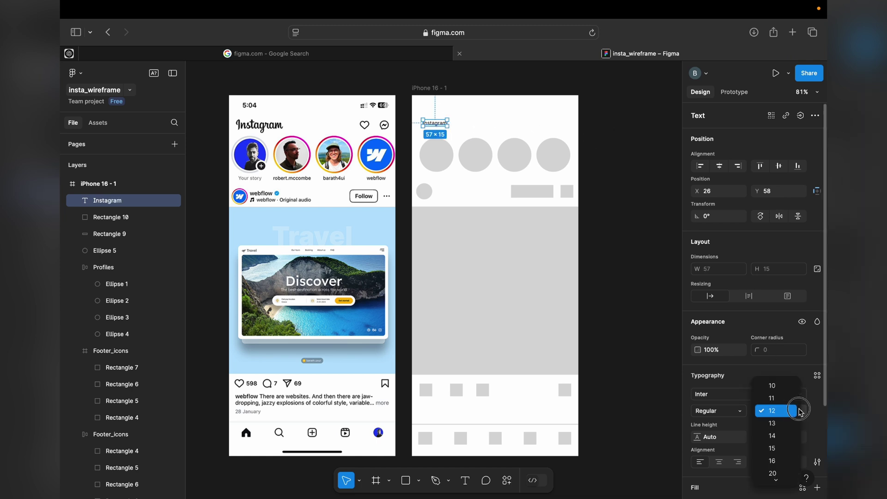
mouse_move(776, 478)
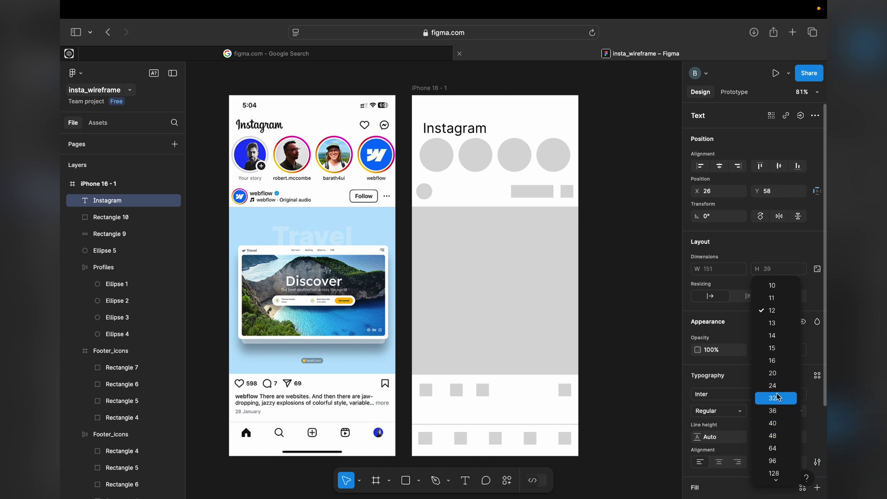
click(777, 393)
click(717, 410)
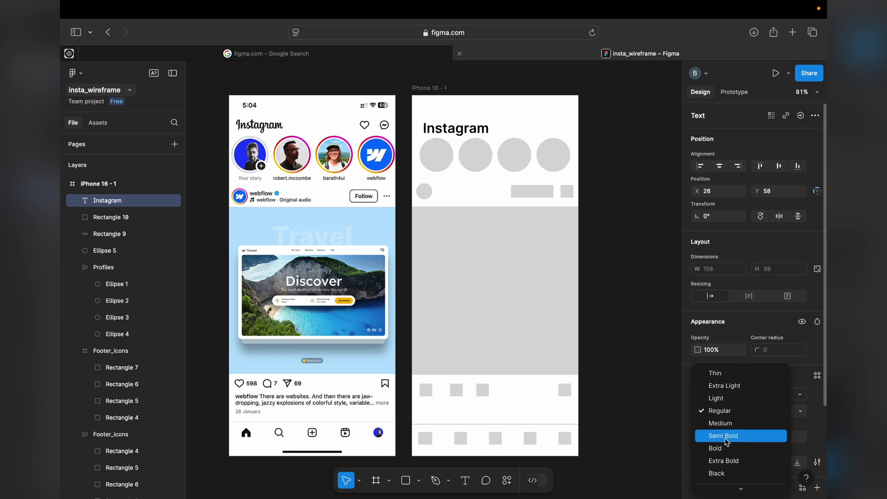
click(726, 441)
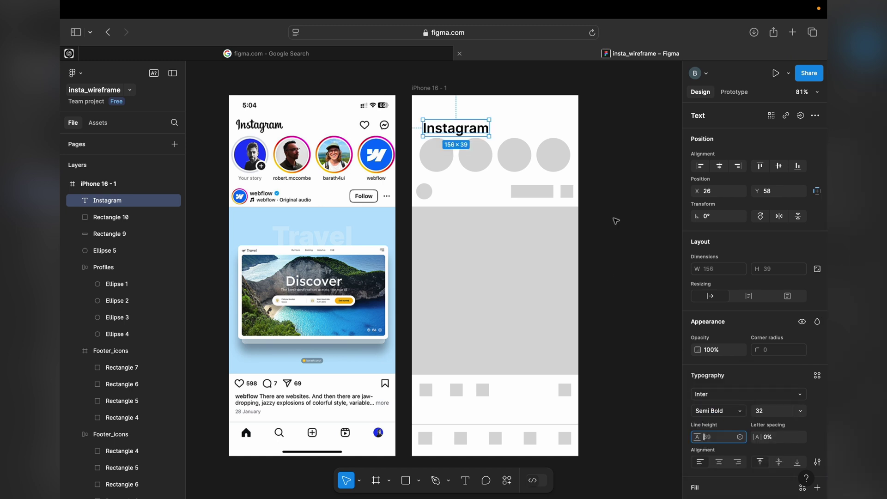
- Set the Instagram title's font size to 24 after trying 20, and move it to X 15, Y 55
click(796, 409)
click(772, 385)
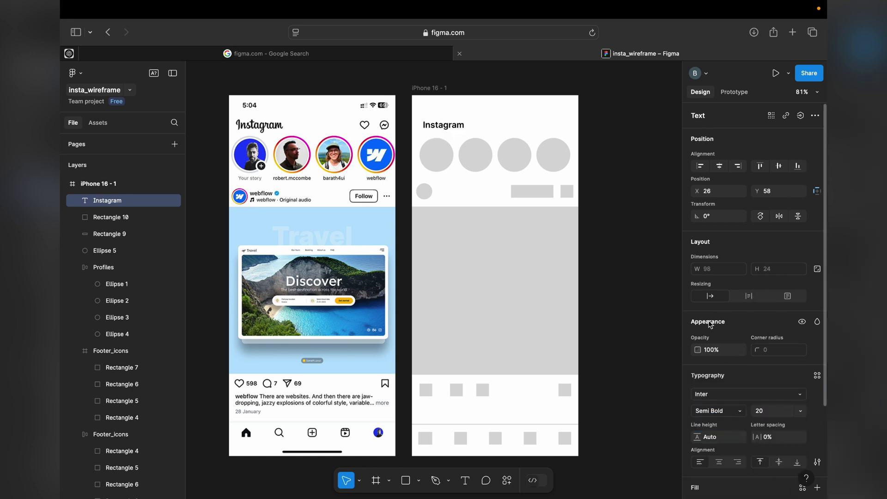
click(799, 410)
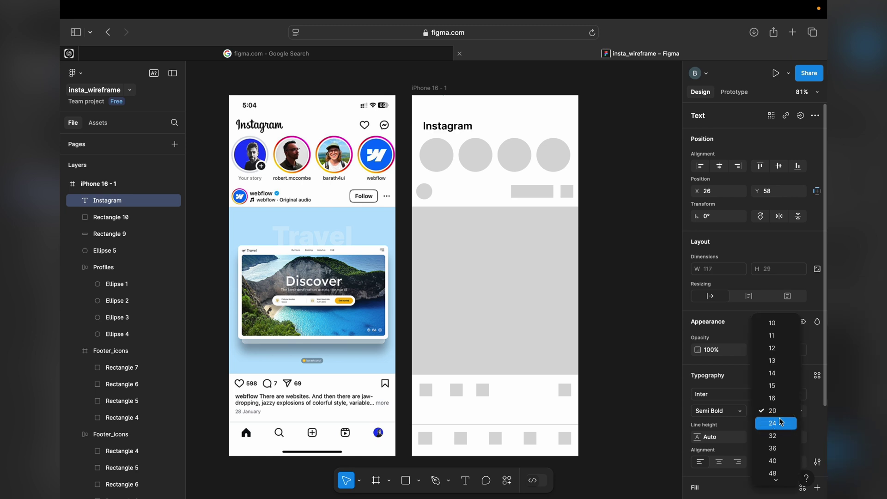
click(772, 420)
click(628, 193)
drag(445, 124, 441, 122)
click(597, 164)
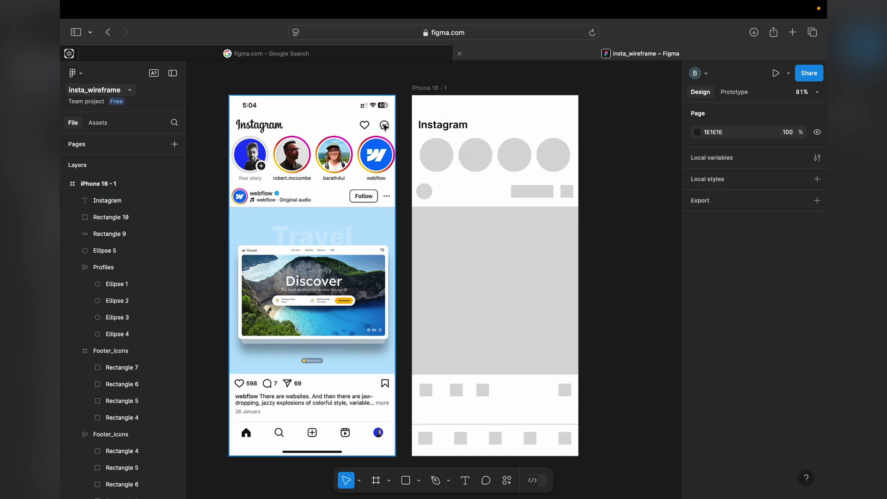
- Duplicate the 30 × 30 post header square twice, placing the copies side by side at the right end of the Instagram title row
click(566, 193)
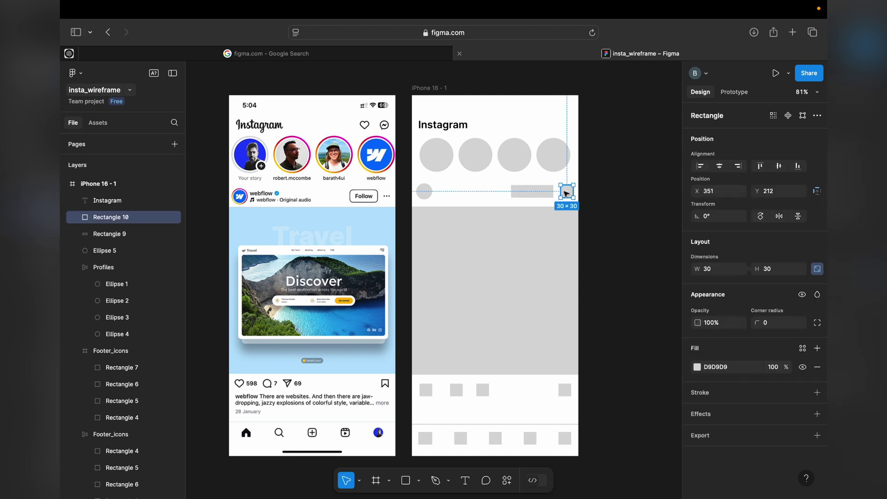
key(super+d)
mouse_move(557, 123)
mouse_down()
mouse_move(569, 123)
mouse_move(540, 121)
mouse_move(546, 124)
mouse_up()
key(super+d)
- Align the vertical centres of the Instagram title and the two squares beside it
click(442, 125)
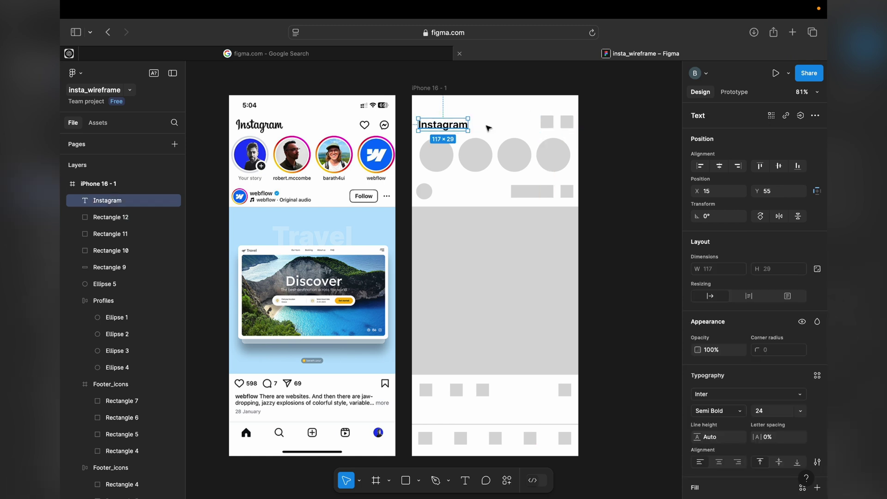
shift+click(546, 122)
shift+click(567, 123)
click(779, 166)
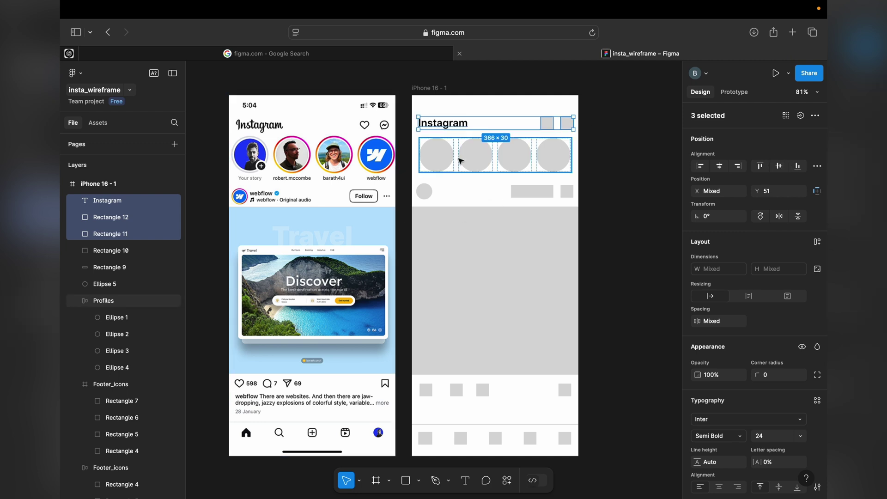
- Add the text "Your story" below the first story circle, at X 41, Y 192
click(464, 479)
click(429, 177)
text(Y)
text(e)
key(BackSpace)
text(i)
key(BackSpace)
text(our st)
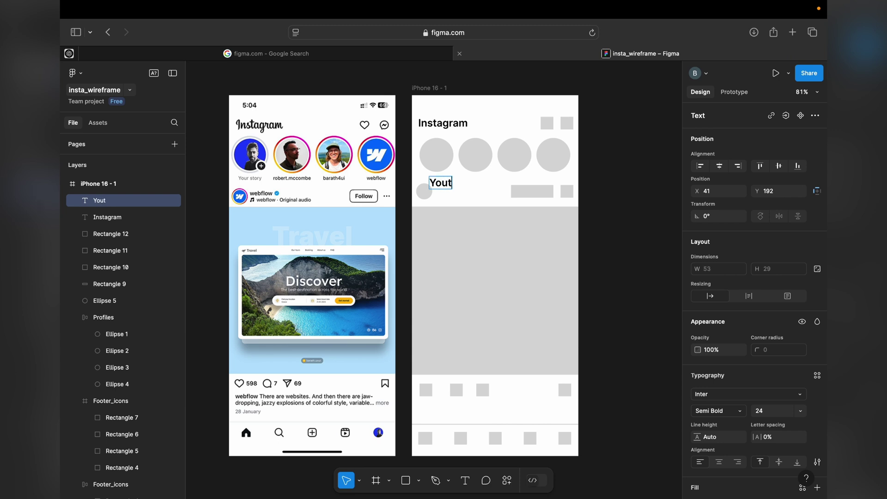
text(ory)
- Try to set the "Your story" text to size 15 with Regular weight
click(800, 411)
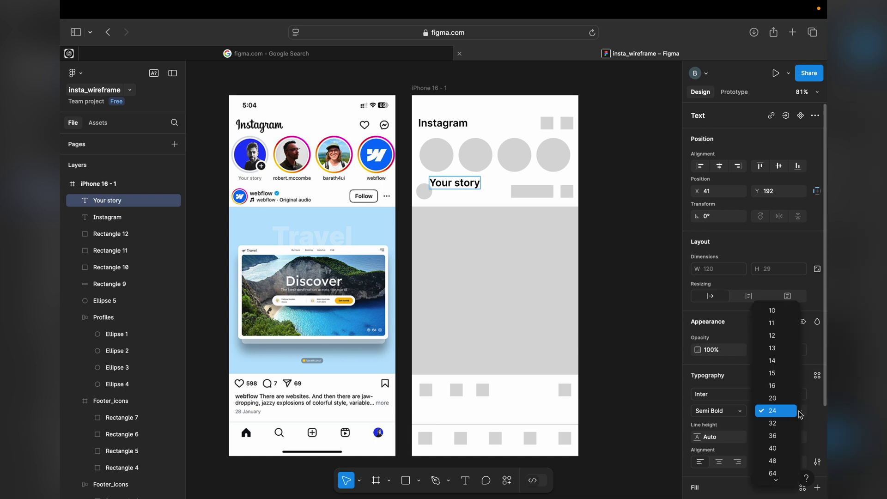
click(783, 372)
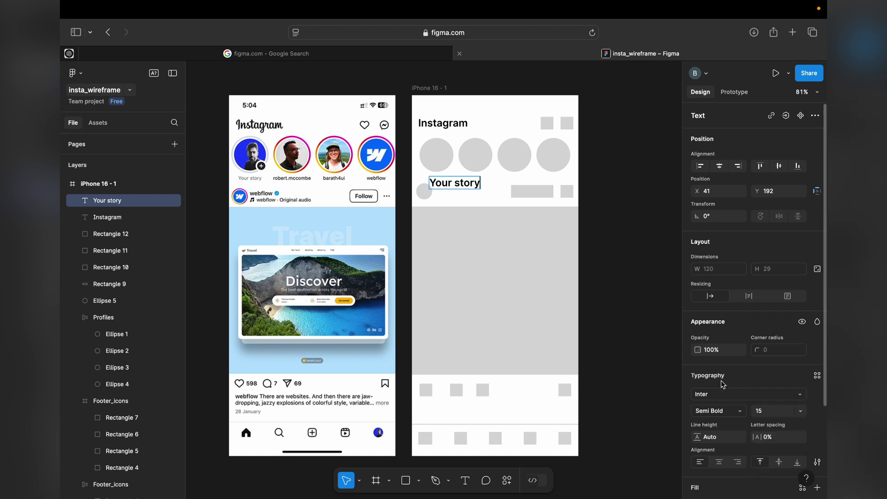
click(726, 410)
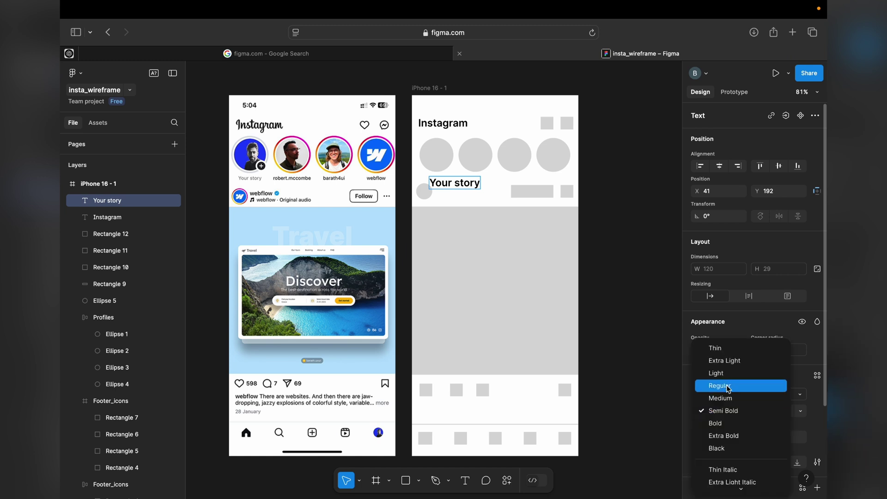
click(729, 386)
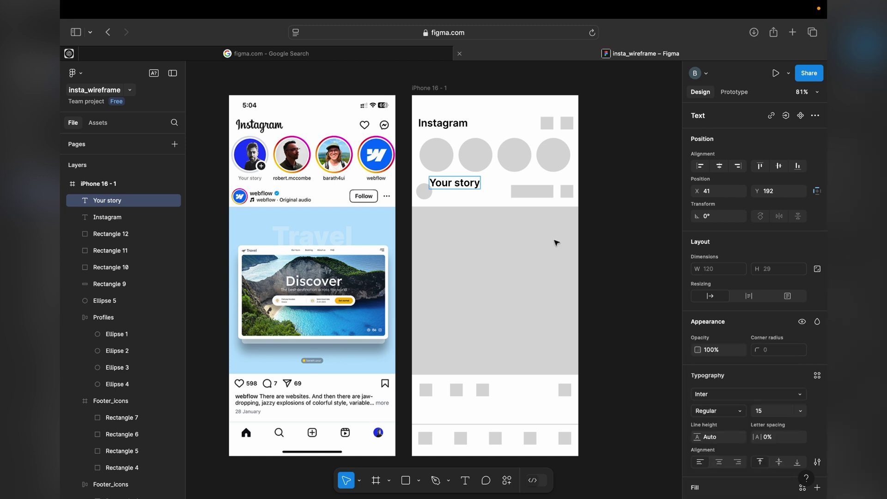
- Set the whole "Your story" label to Medium weight and size 14, and centre it beneath the first story circle
key(Return)
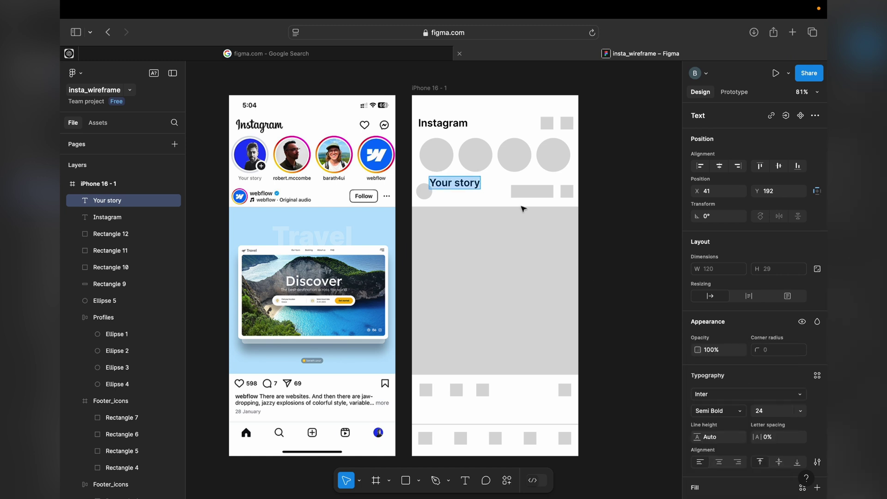
click(740, 412)
click(719, 386)
click(719, 394)
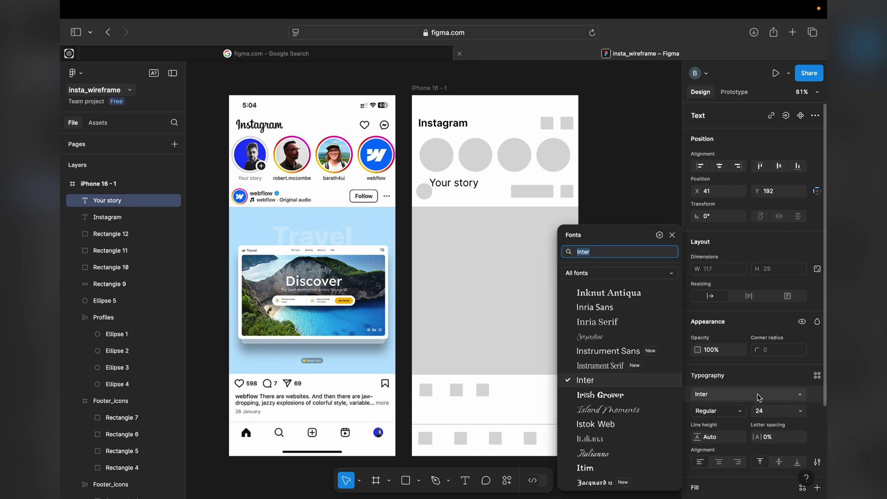
click(801, 410)
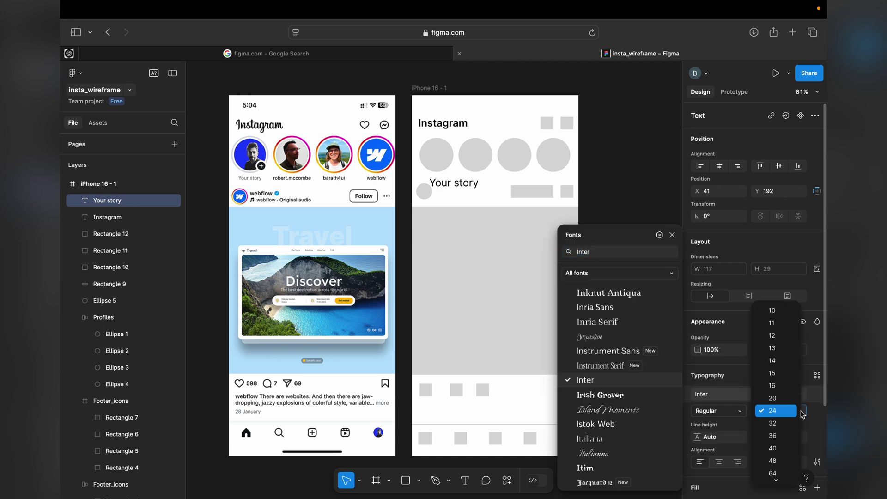
click(775, 361)
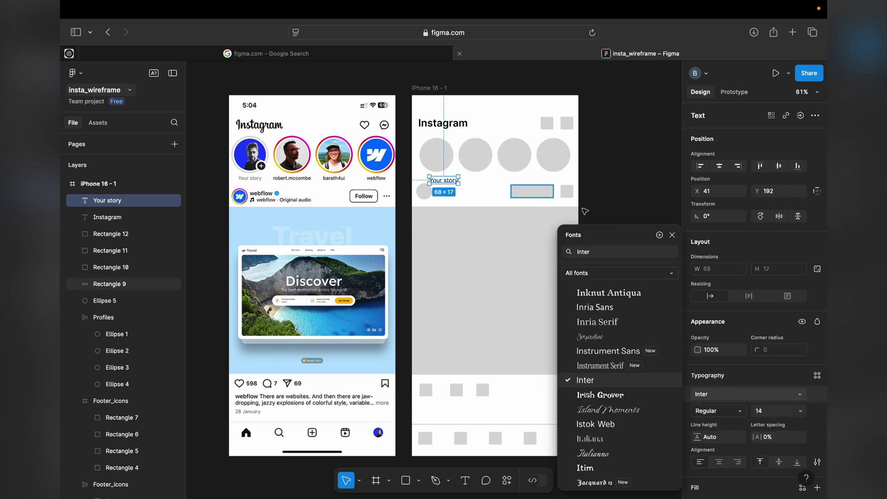
click(722, 410)
click(736, 421)
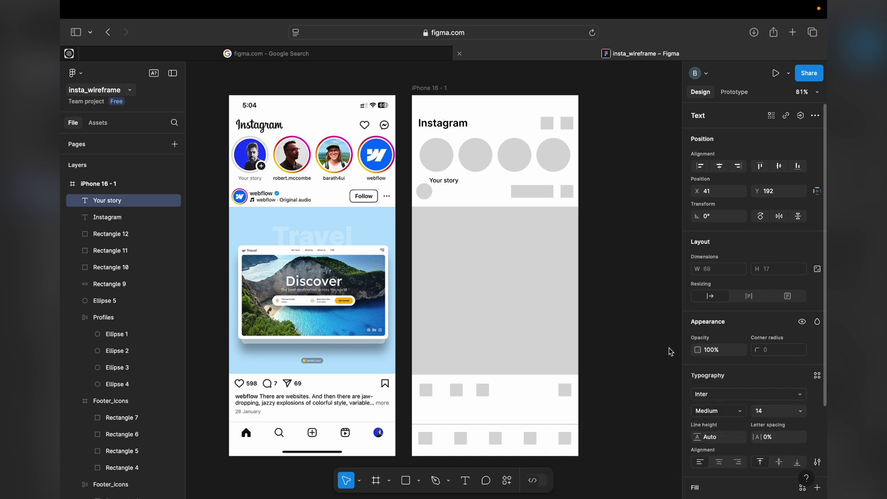
drag(450, 184, 443, 180)
click(475, 153)
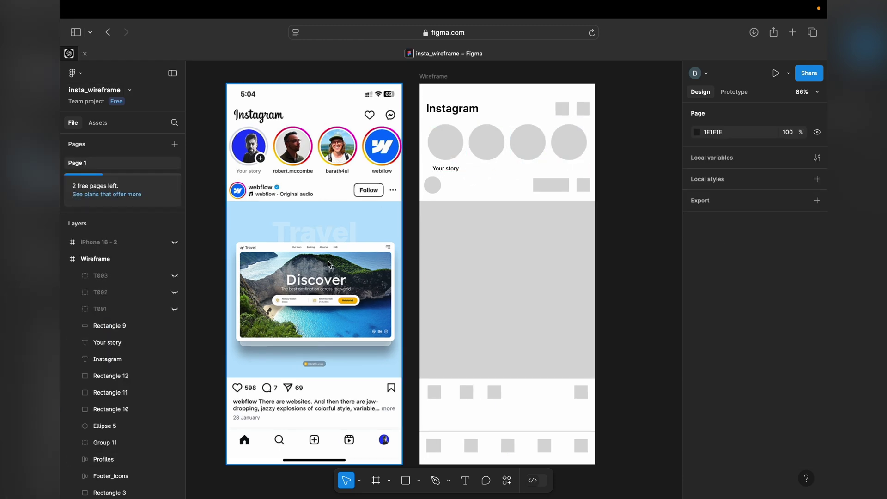
- Unhide the text groups T001, T002 and T003 in the Wireframe frame, and inspect the post header labels
click(174, 309)
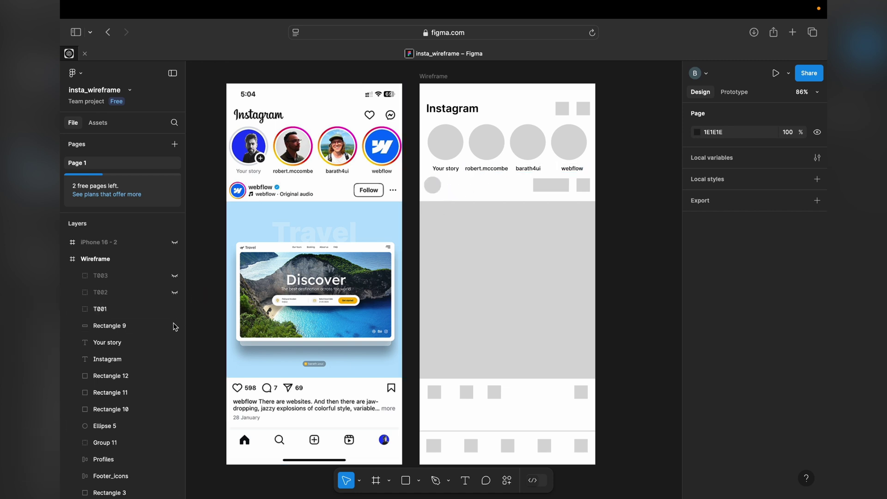
click(175, 292)
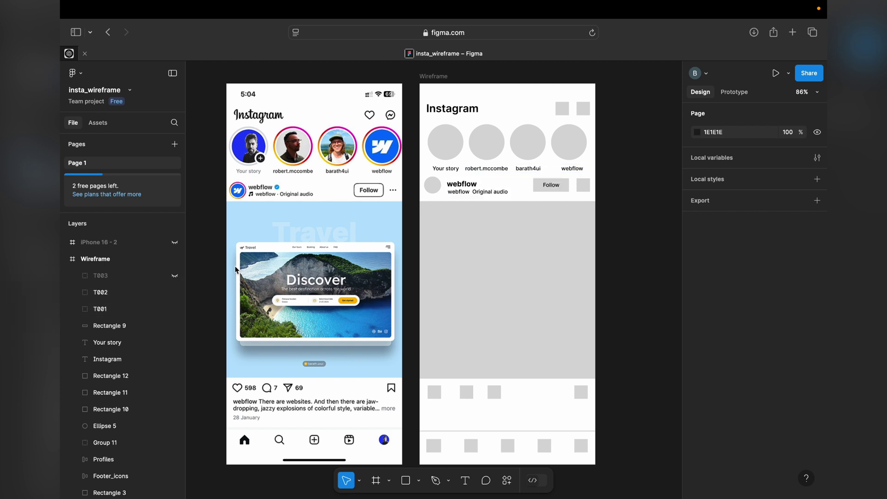
click(458, 190)
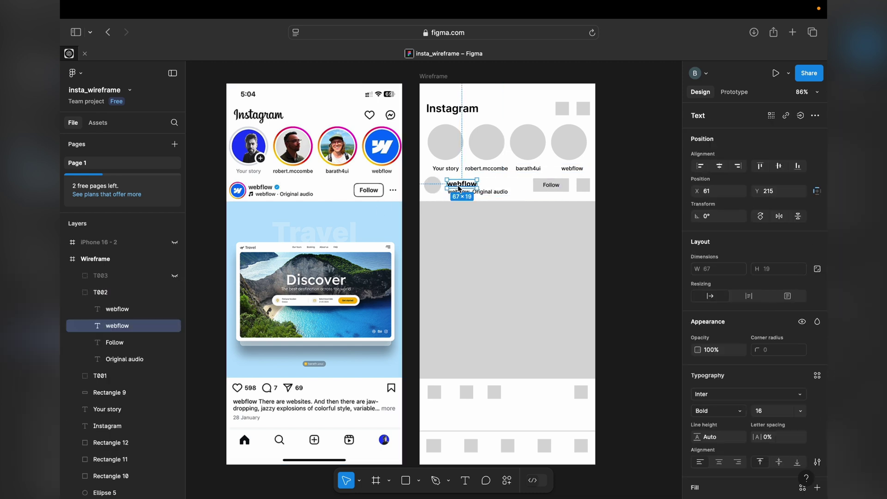
drag(497, 192, 499, 195)
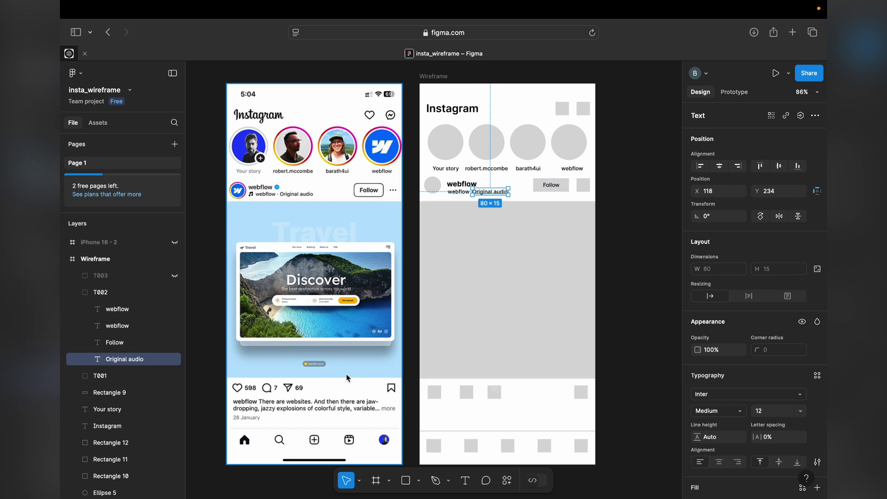
click(175, 276)
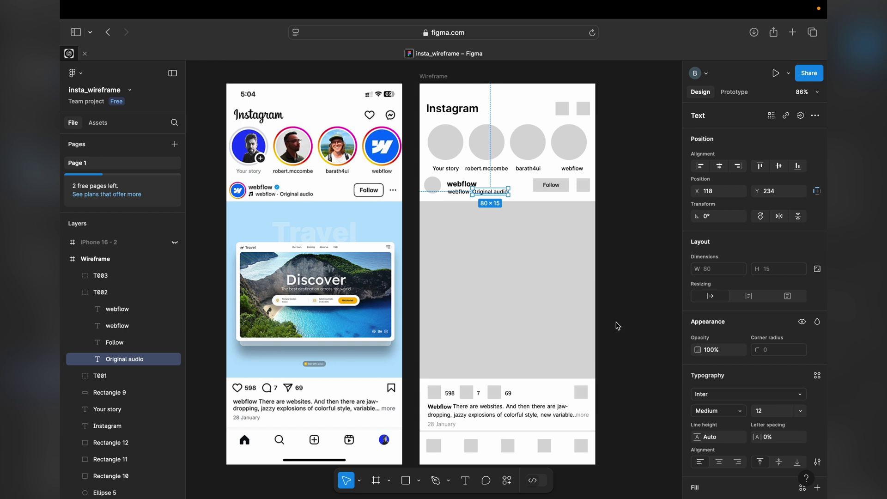
click(625, 248)
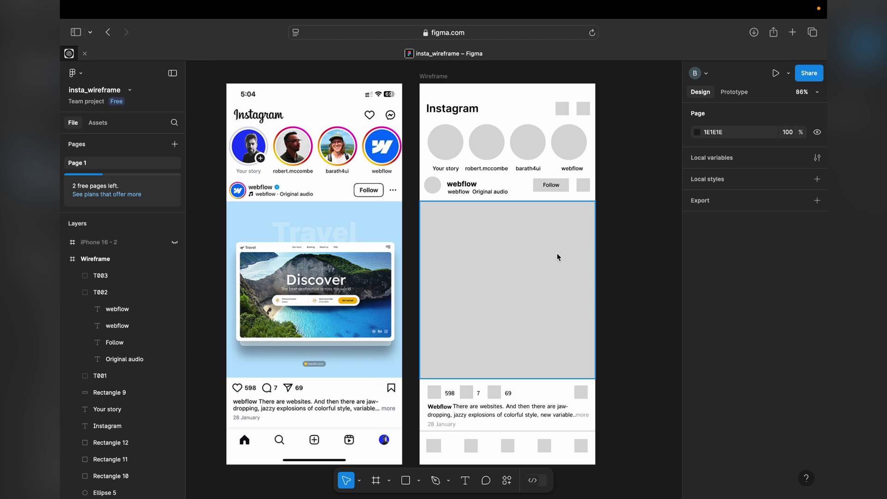
- Export the whole Wireframe frame as a PNG at 1x
click(437, 77)
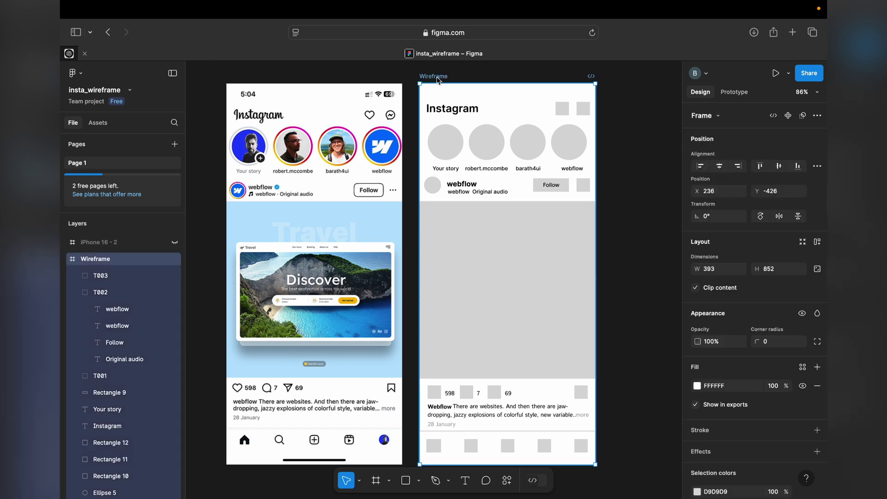
click(70, 258)
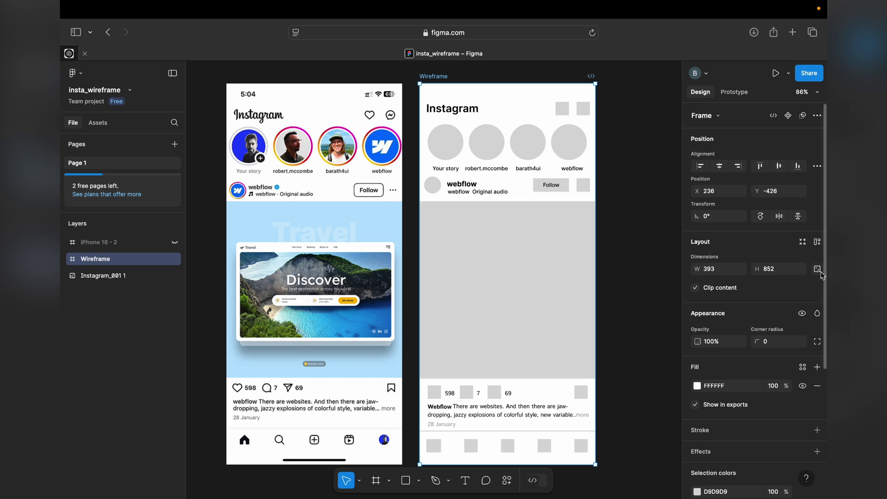
scroll(821, 275, down, 4)
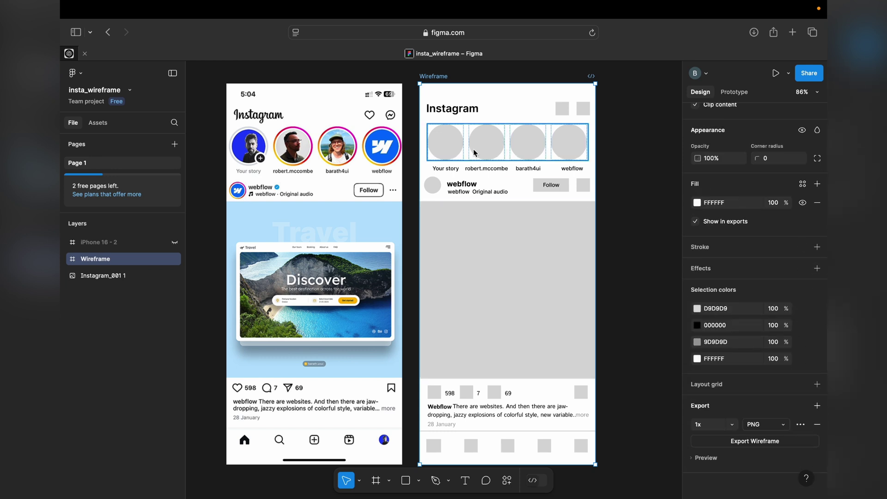
click(773, 428)
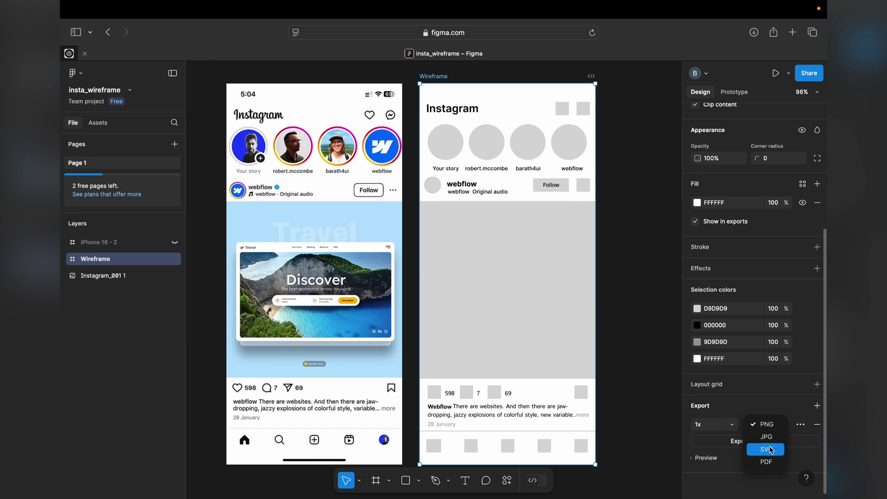
click(730, 456)
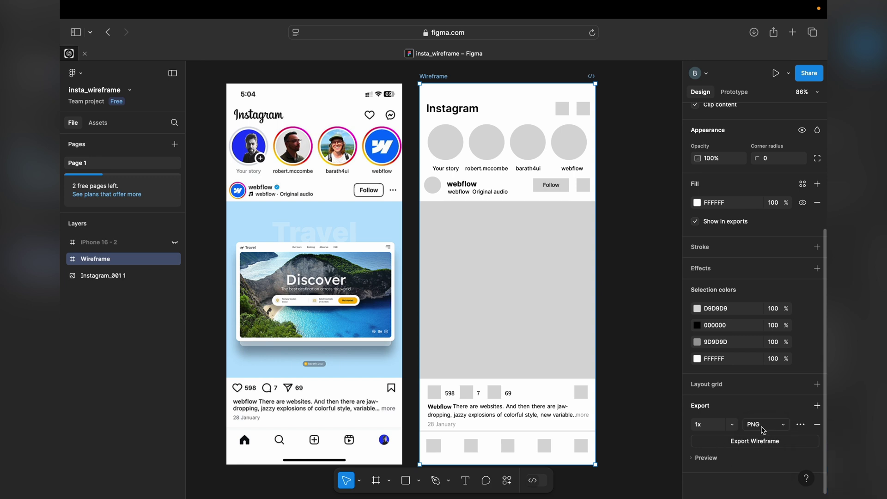
click(761, 443)
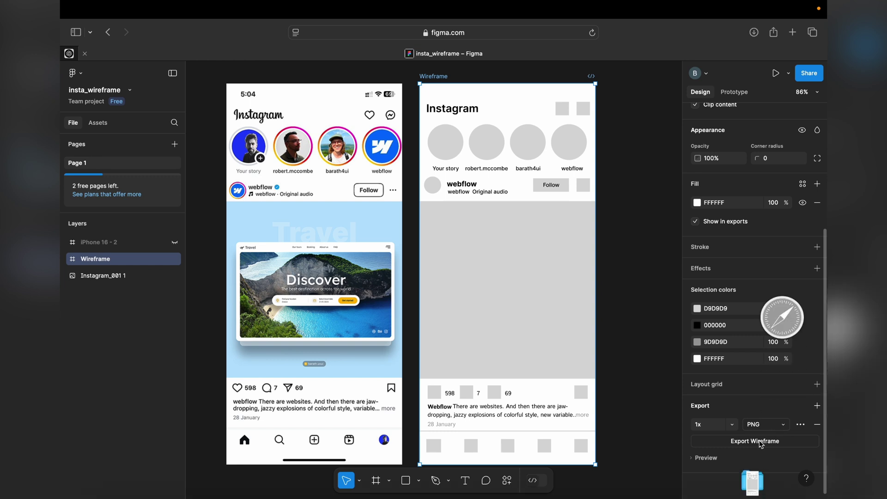
- Switch to the Downloads folder in Finder and open the exported Wireframe.png to review it
click(753, 32)
click(806, 85)
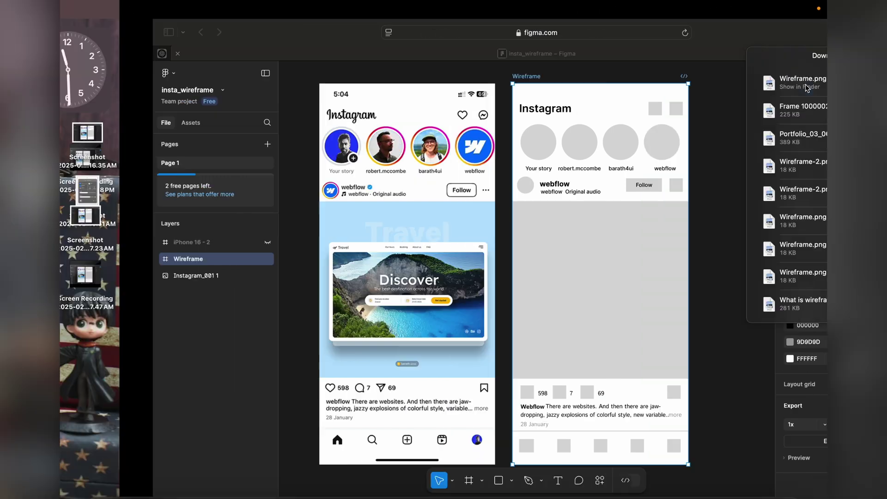
double_click(274, 110)
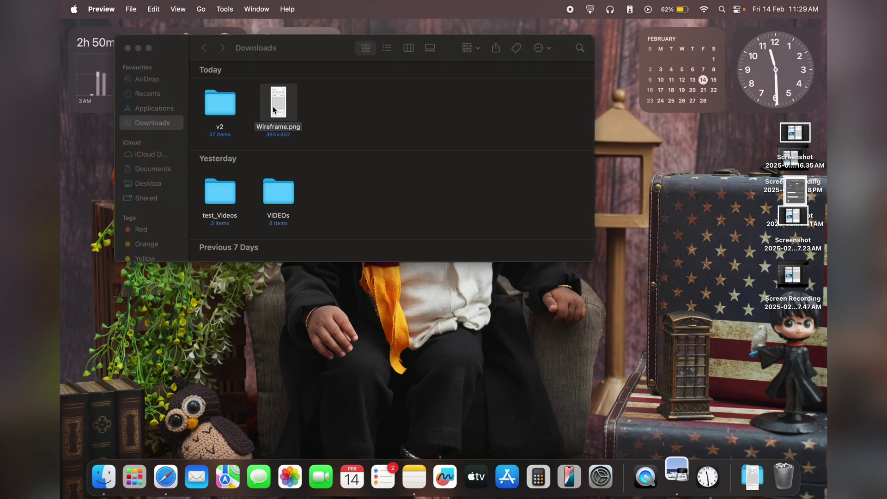
click(97, 36)
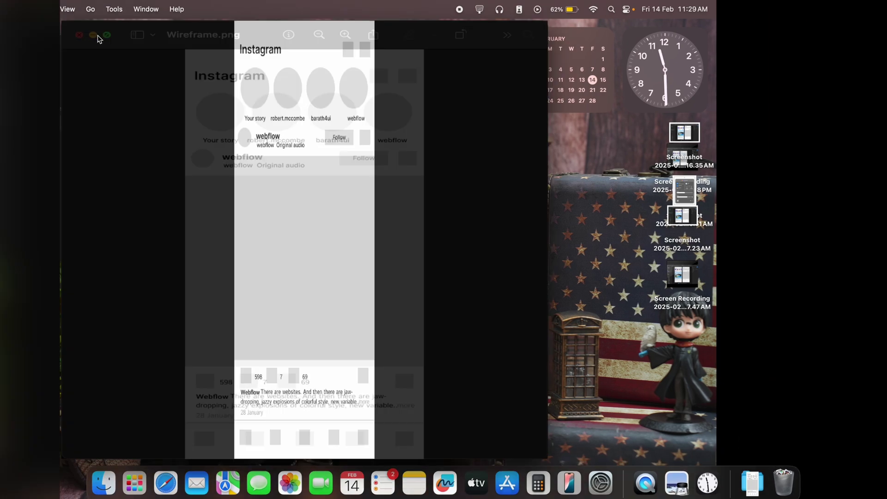